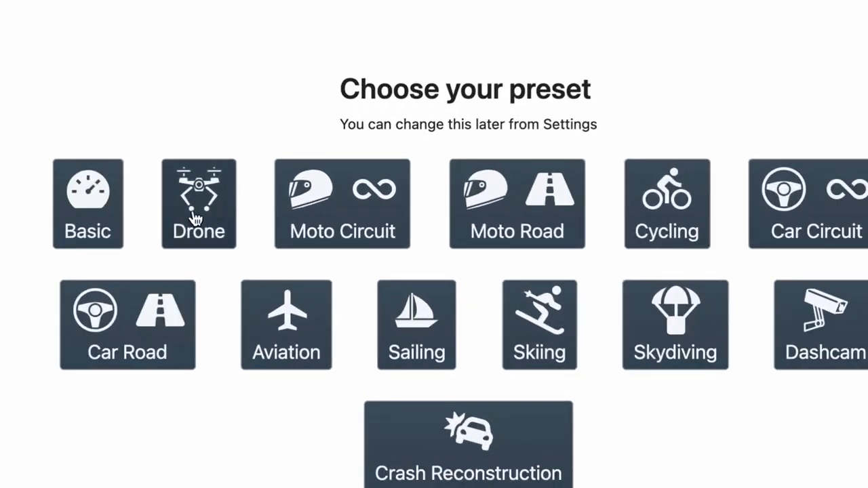
Choose the Drone preset and select DJI_0001.MP4 and DJI_0002.MP4 in the drone folder.
mouse_move(282, 206)
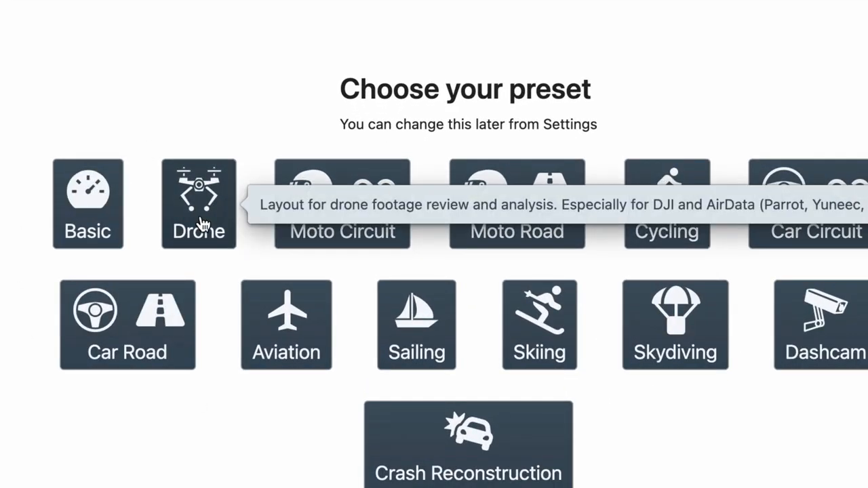
click(202, 224)
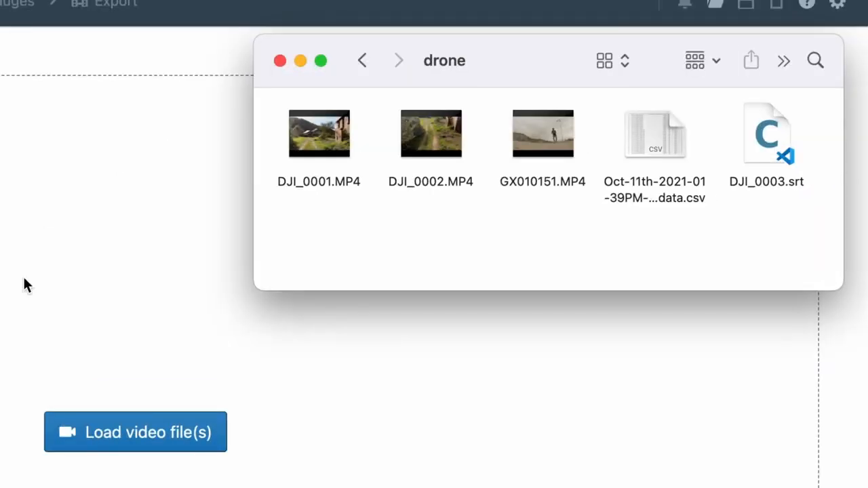
drag(326, 234, 436, 136)
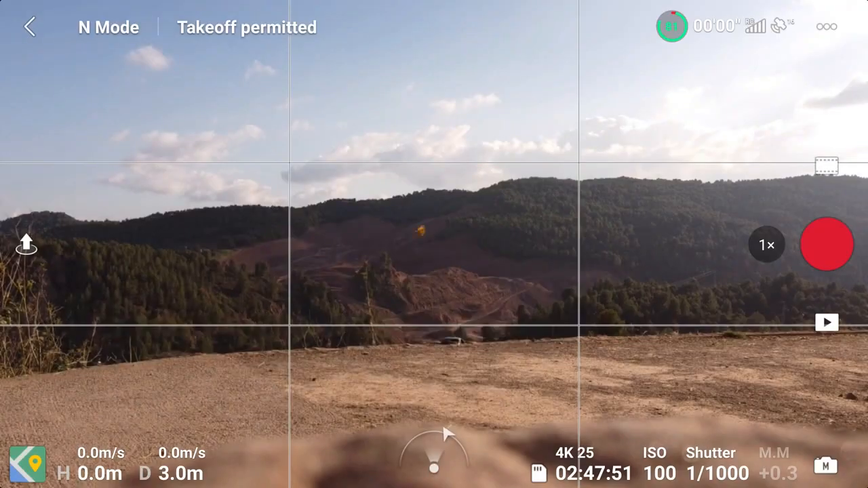
In the drone's flight app, enable Video Subtitles in the camera settings and start recording a video.
click(827, 26)
click(513, 31)
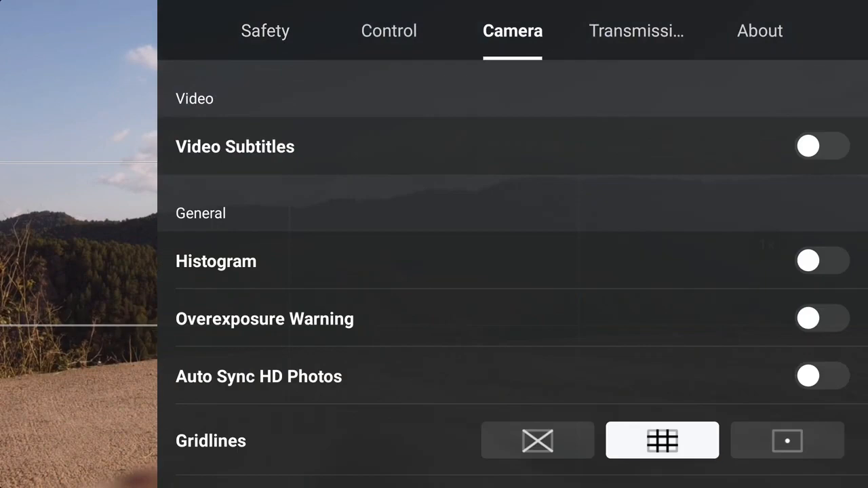
click(822, 146)
click(79, 244)
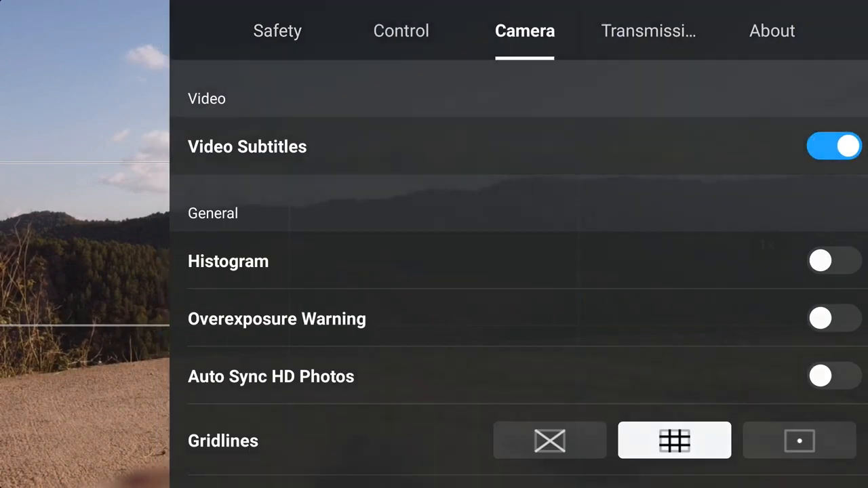
click(827, 245)
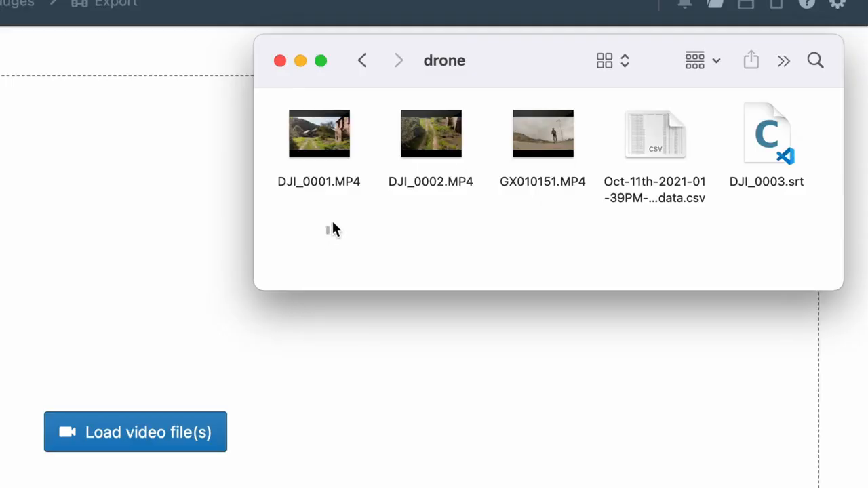
Load DJI_0001.MP4 and DJI_0002.MP4 from the drone folder as the project's video and go to its gauges.
drag(326, 234, 435, 136)
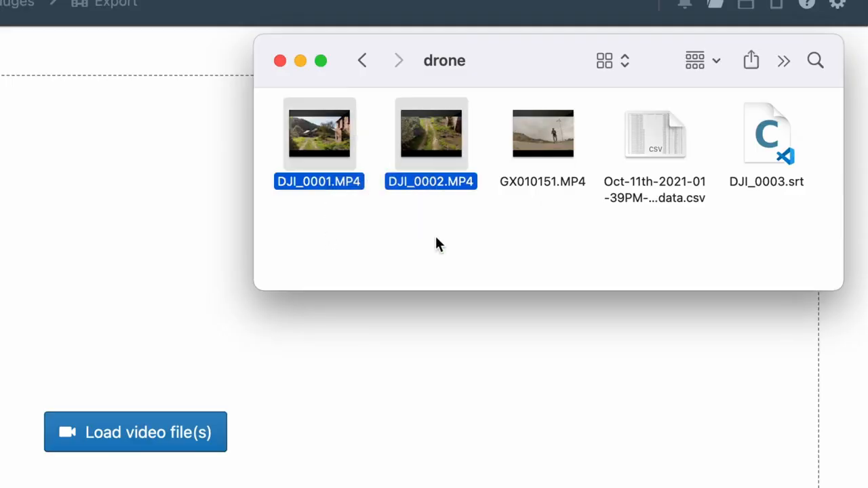
click(774, 144)
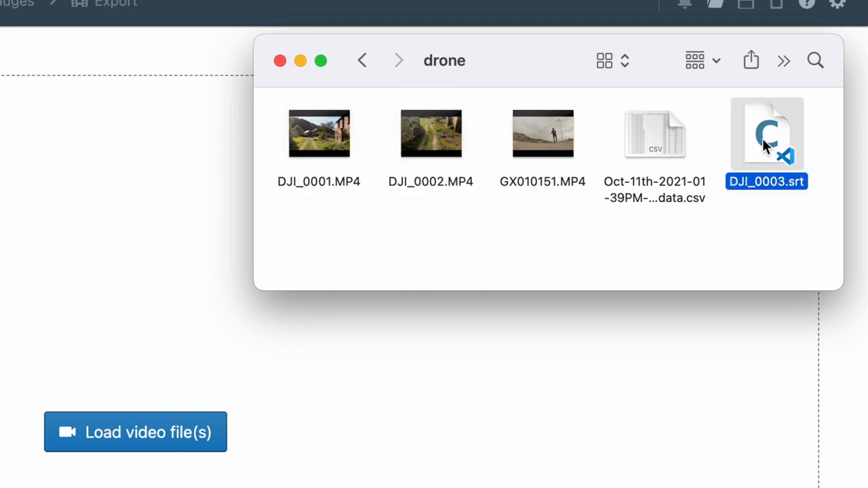
click(731, 249)
drag(434, 248, 166, 487)
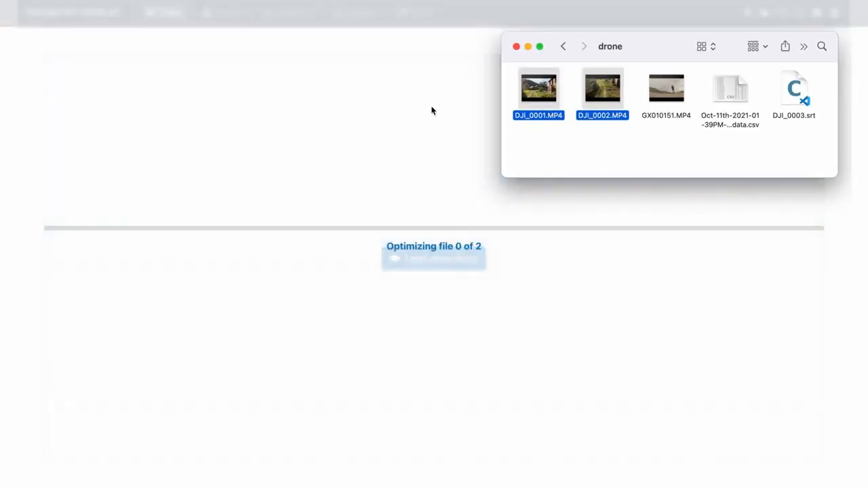
click(427, 3)
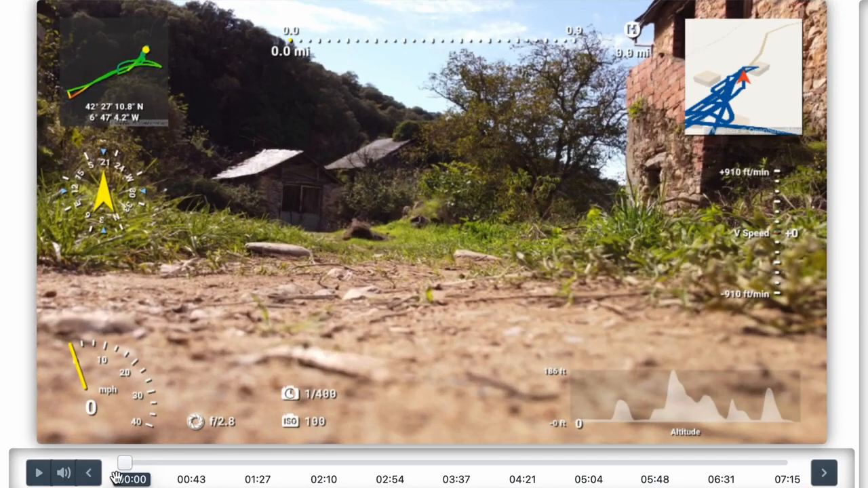
Preview the gauges over the footage by moving the playhead to about 03:35 and playing briefly.
drag(97, 346, 170, 350)
drag(224, 473, 453, 484)
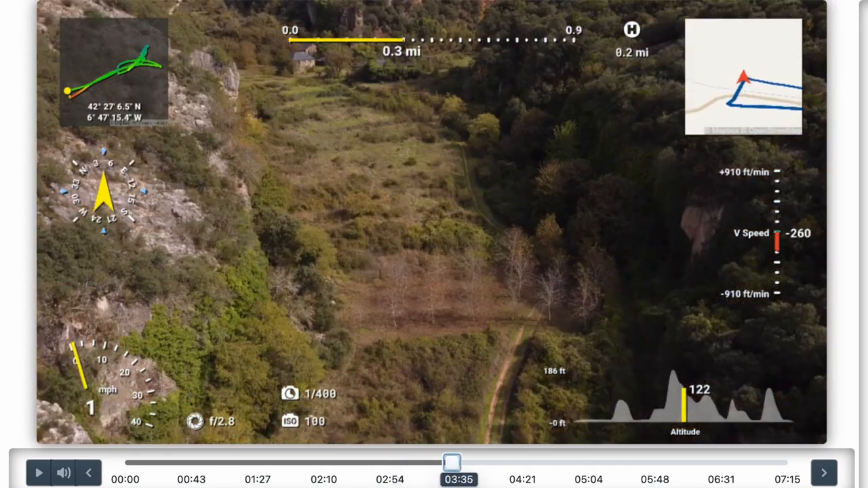
click(38, 479)
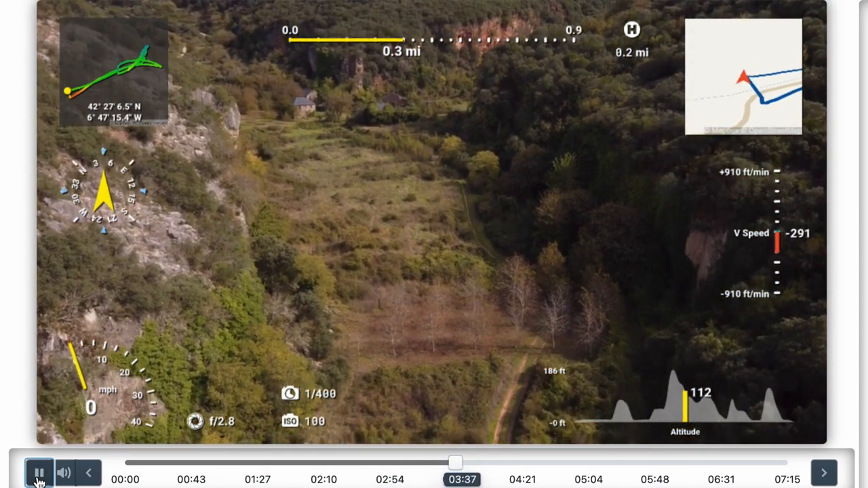
click(38, 480)
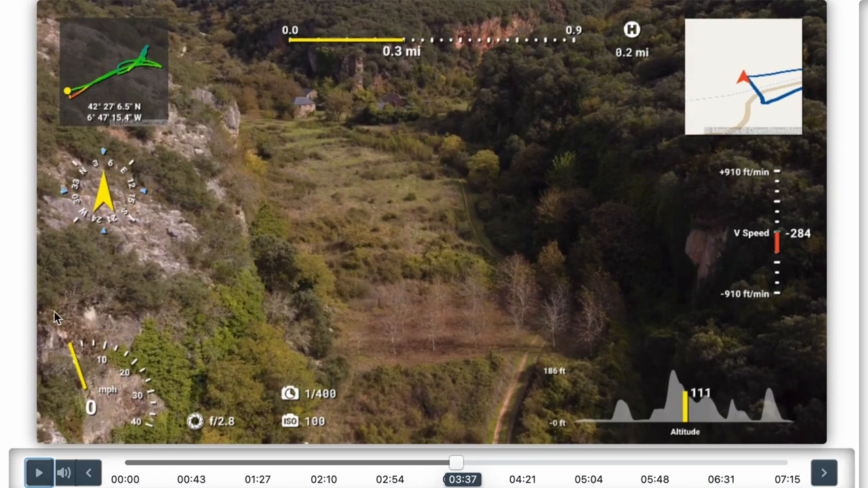
Move the Bearing gauge towards the middle of the frame, set its size to 5.2 and colour its needle red.
drag(111, 205, 332, 245)
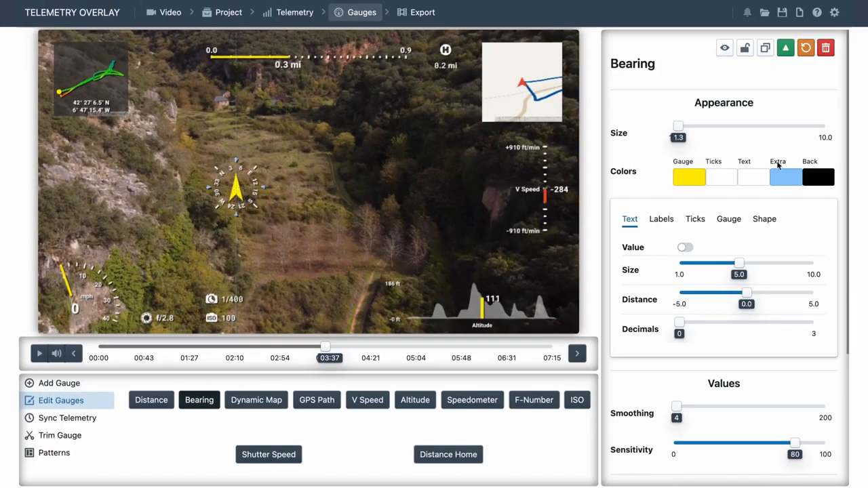
drag(678, 126, 745, 126)
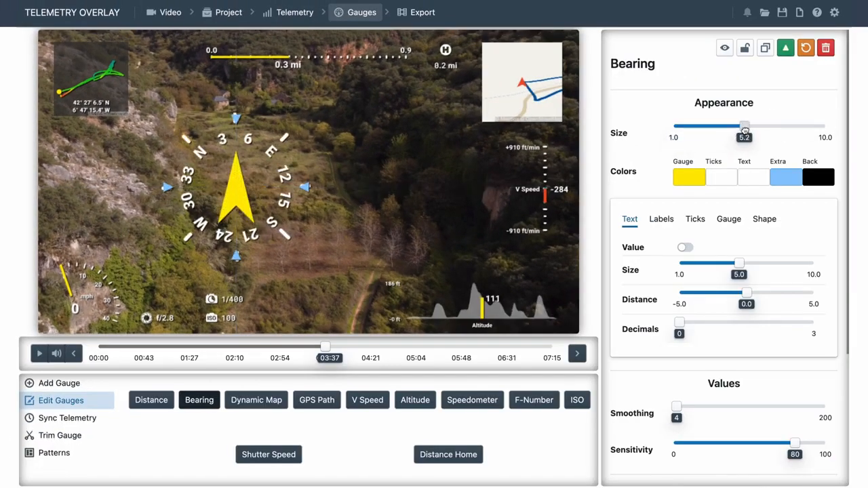
click(690, 180)
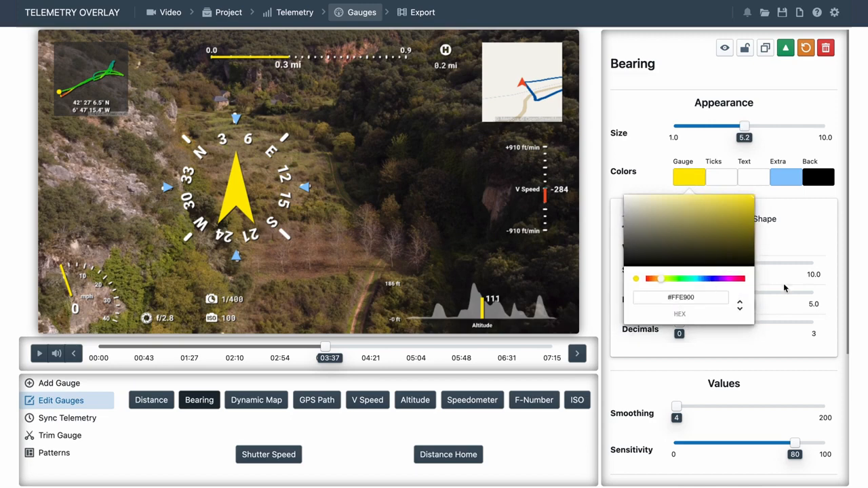
drag(660, 279, 784, 285)
click(665, 111)
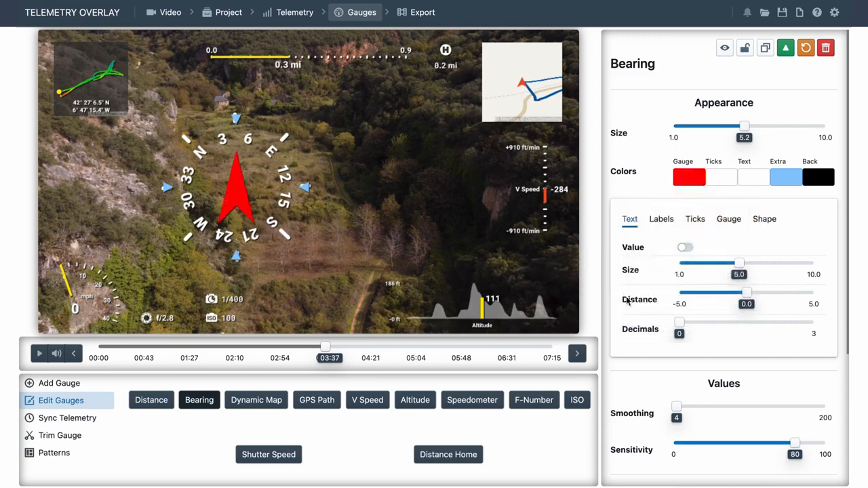
scroll(628, 304, down, 3)
scroll(630, 308, up, 3)
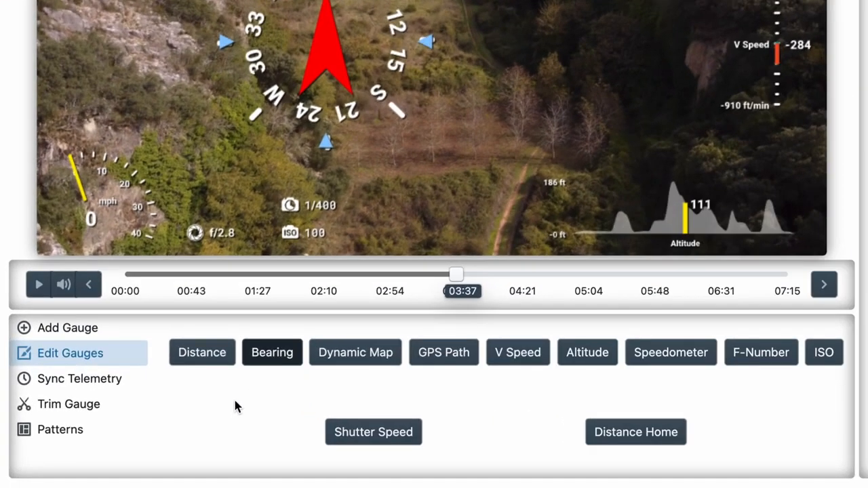
Load the Aviation preset pattern, deleting the existing gauges and updating the project style.
click(71, 439)
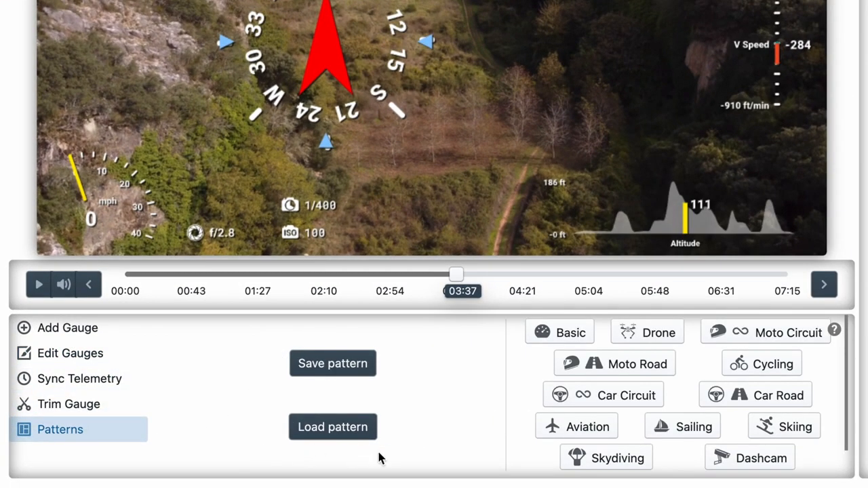
click(585, 438)
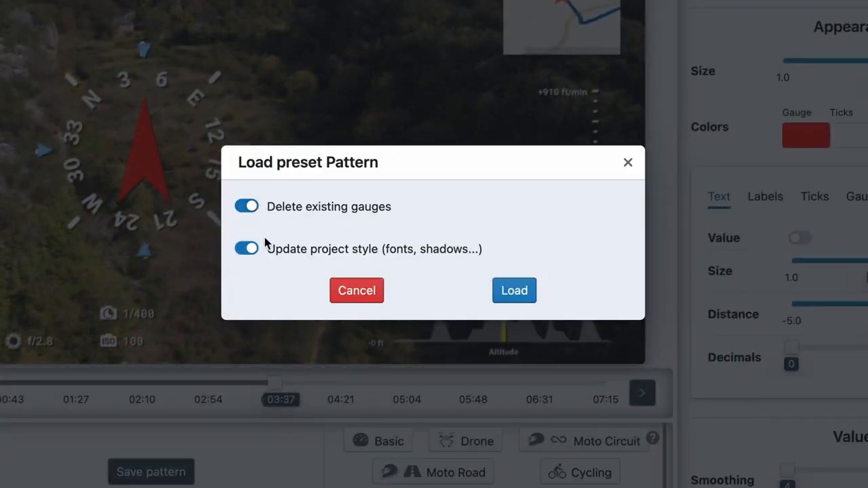
click(513, 291)
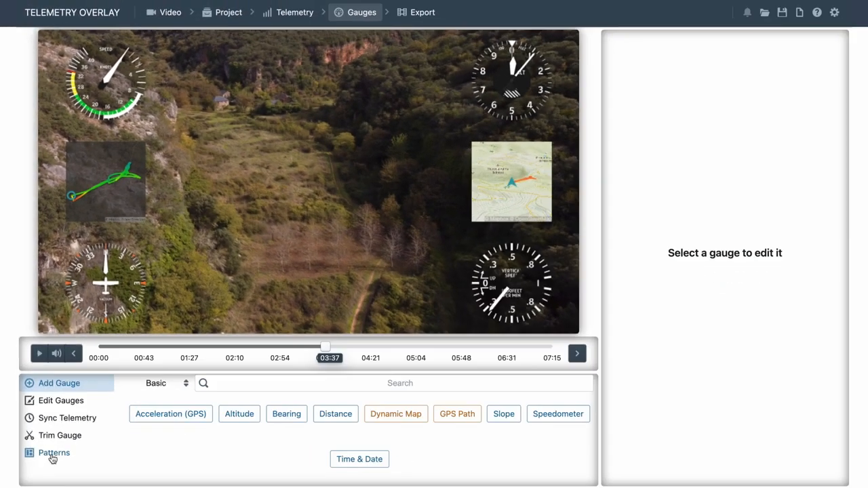
Load the Skydiving preset pattern in place of the existing gauges, updating the project style.
click(53, 454)
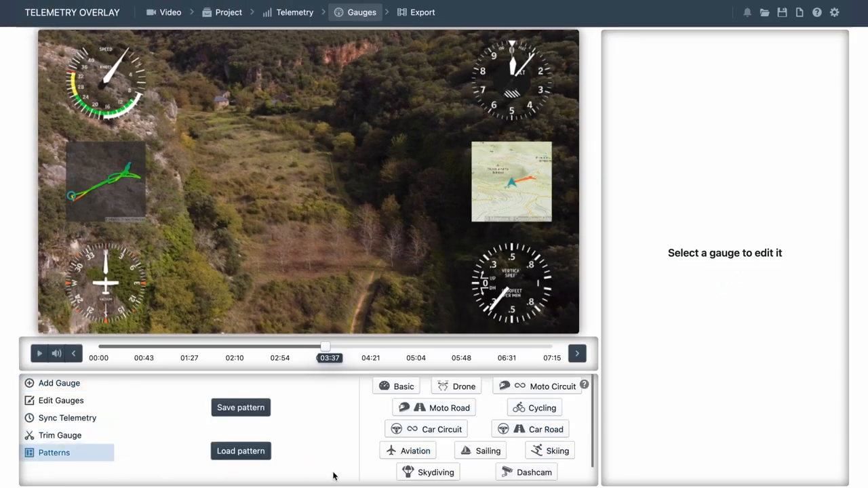
click(423, 474)
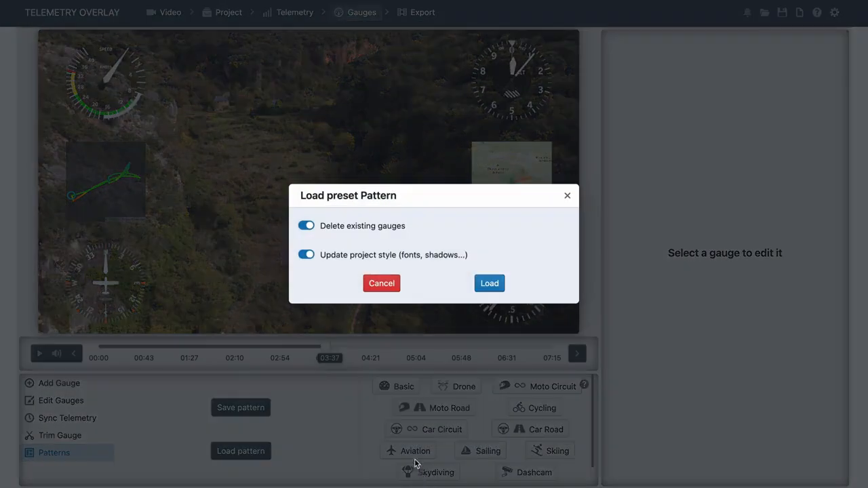
click(492, 285)
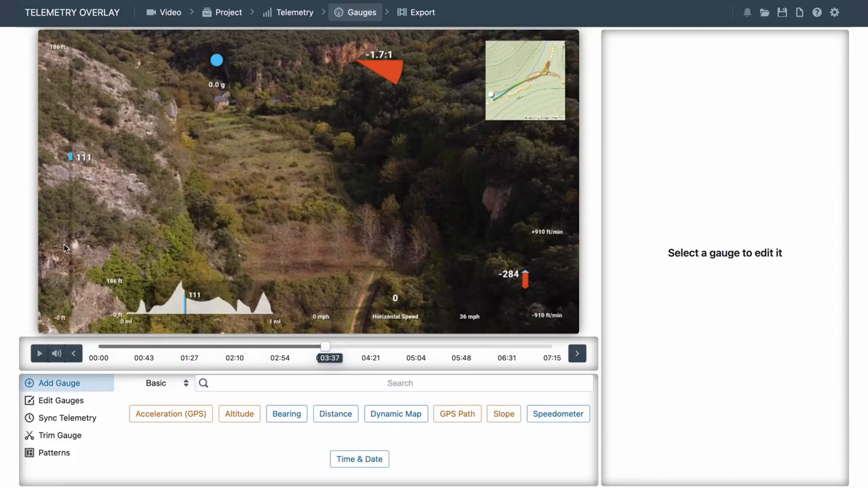
Load the Drone preset pattern in place of the existing gauges and check which telemetry files are loaded.
click(59, 454)
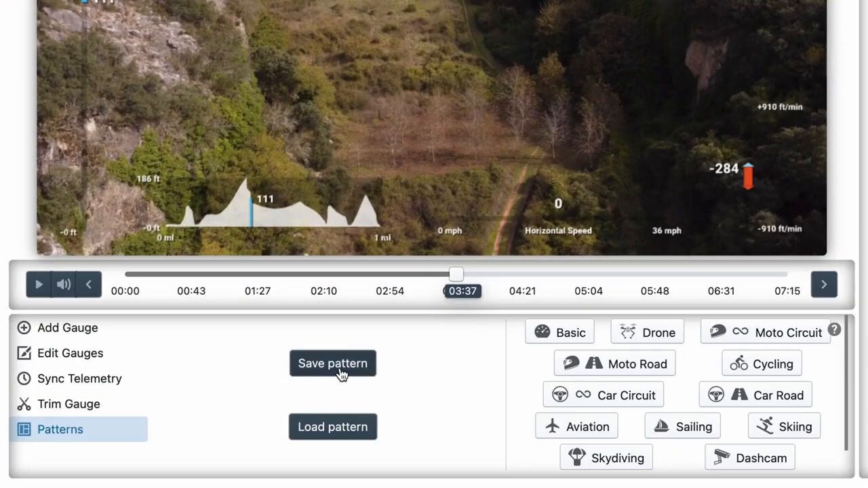
click(633, 333)
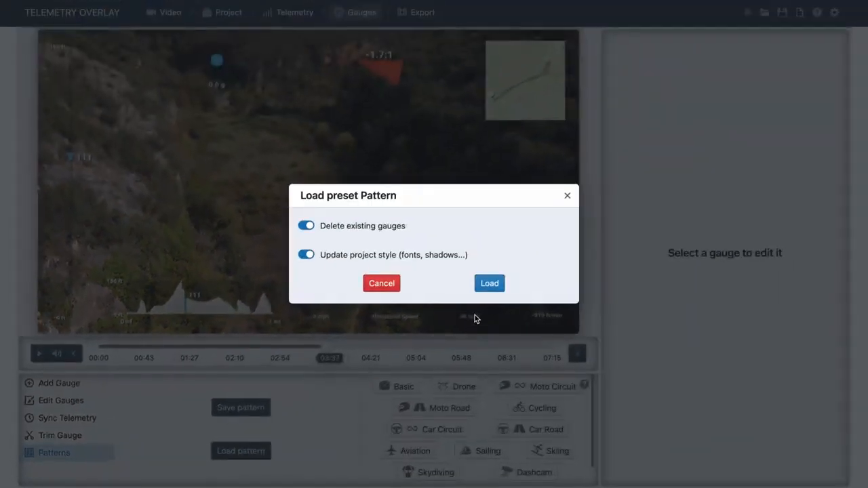
click(665, 159)
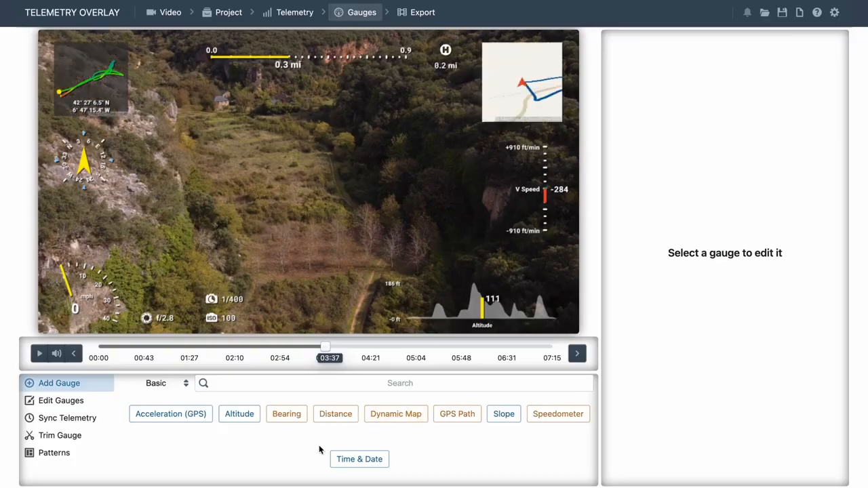
click(295, 14)
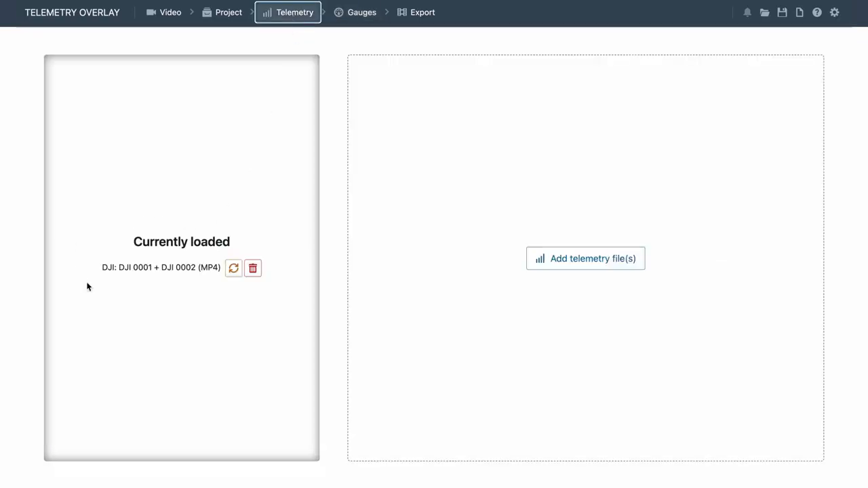
click(360, 13)
Enlarge the Bearing gauge to size 5.9, place it left of the frame's centre and preview playback from 05:19.
drag(93, 169, 308, 192)
drag(697, 125, 756, 129)
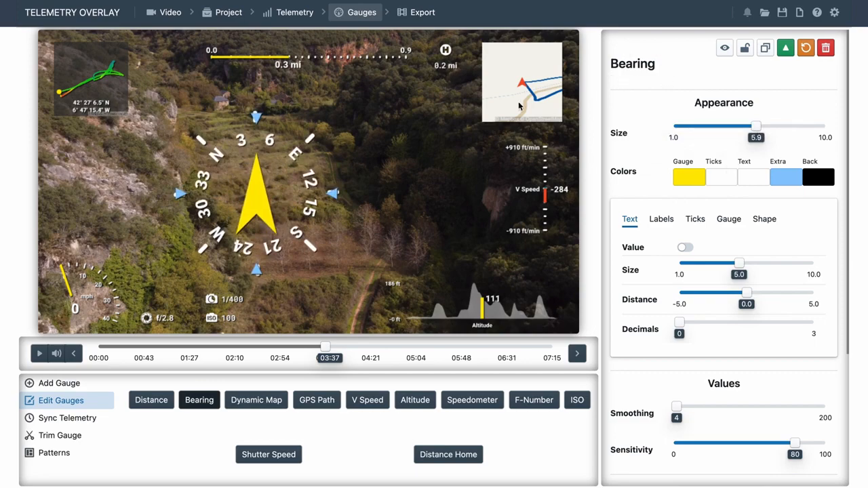
drag(327, 348, 431, 350)
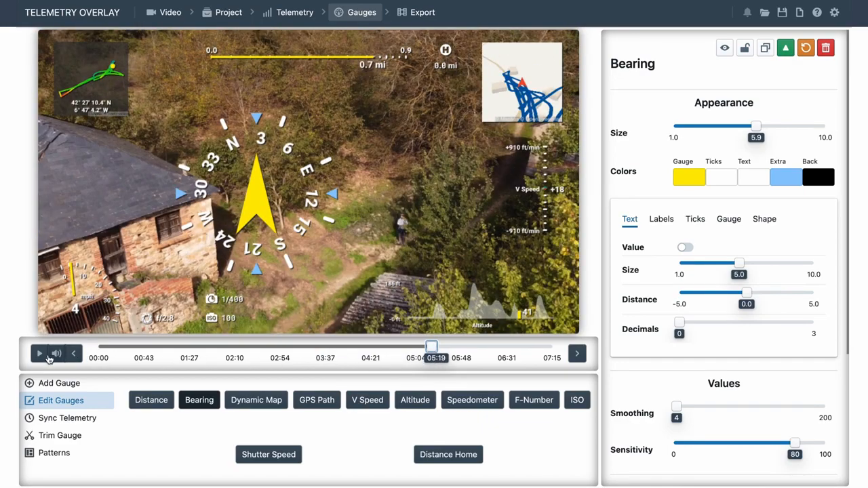
click(40, 356)
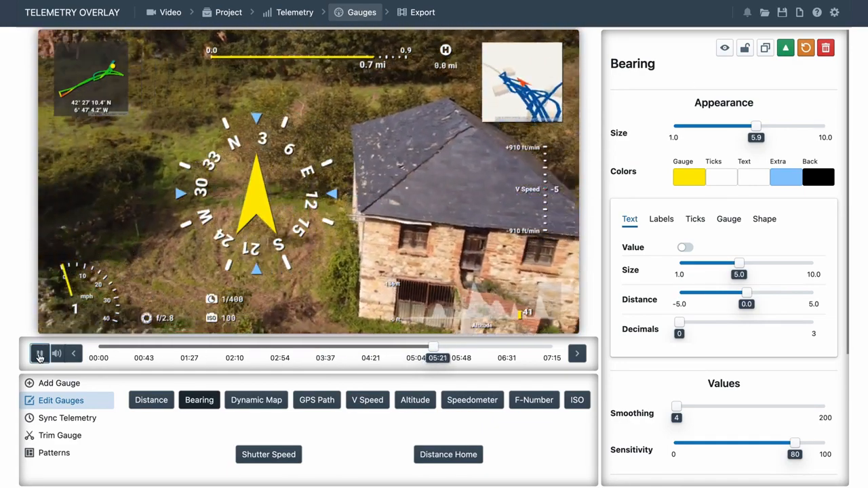
click(40, 355)
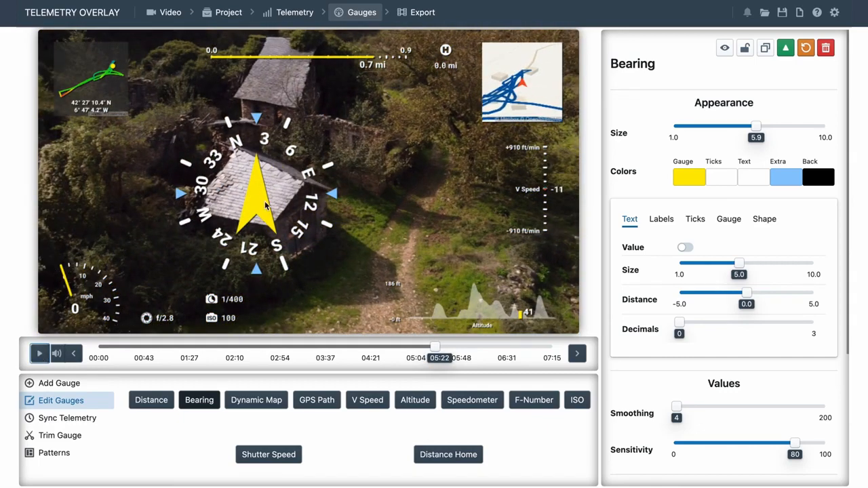
drag(266, 205, 229, 206)
Move the GPS Path gauge to the right half of the frame and set its size to 10.0.
drag(99, 96, 433, 208)
drag(681, 127, 825, 127)
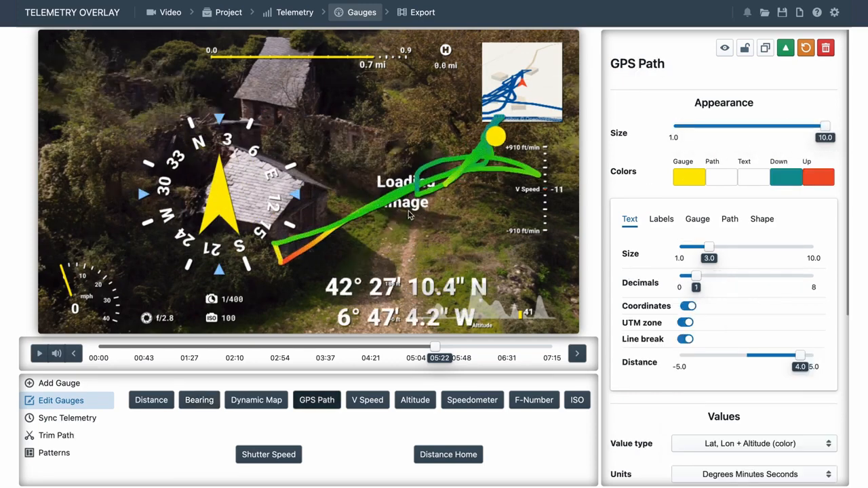
Set the GPS Path map's opacity to 10.0 and bring the gauge in front of the others.
click(751, 224)
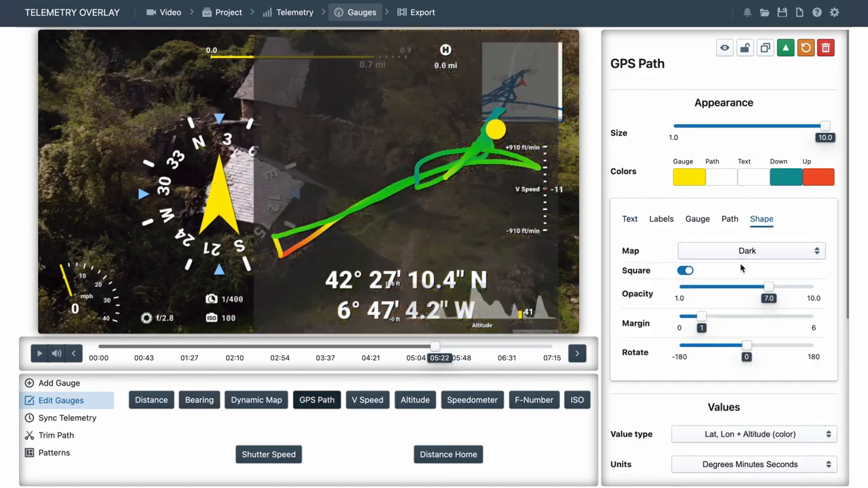
drag(767, 287, 814, 287)
click(786, 48)
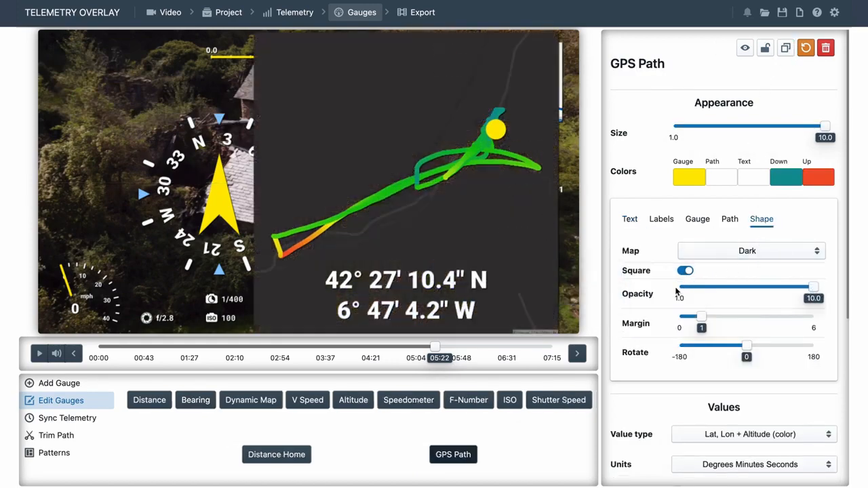
Remove the smoothing from the GPS Path gauge to compare the raw path, and set its smoothing to 2.
scroll(658, 319, down, 2)
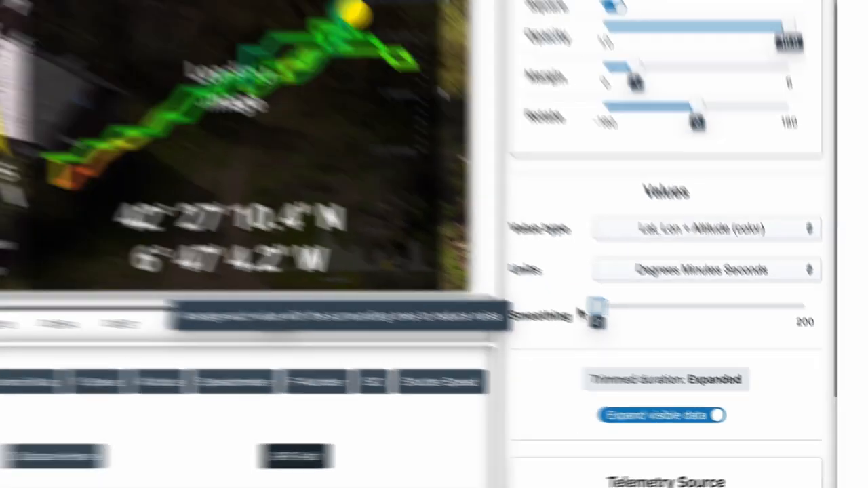
drag(443, 235, 437, 235)
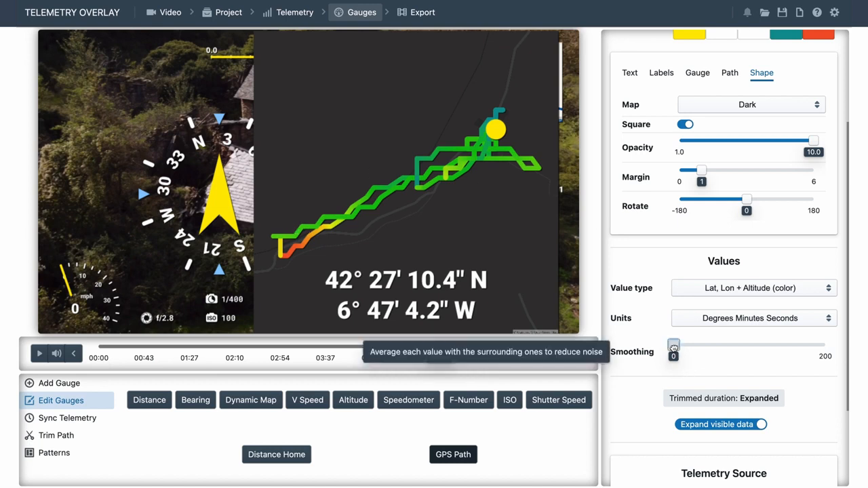
drag(673, 345, 676, 345)
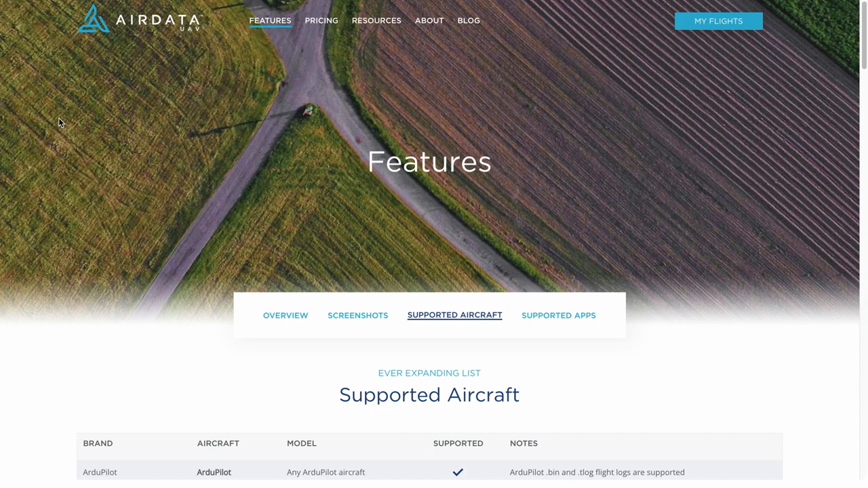
Switch to the Airdata UAV website and look through its list of supported aircraft.
scroll(58, 119, down, 8)
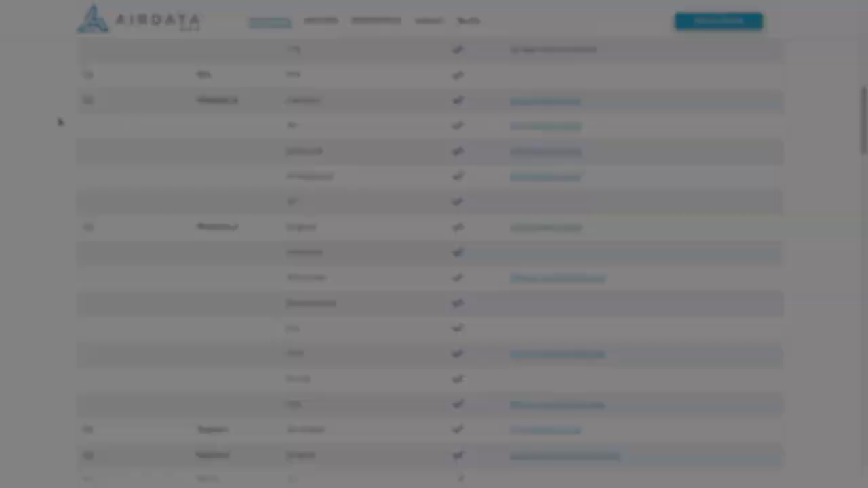
scroll(58, 121, down, 10)
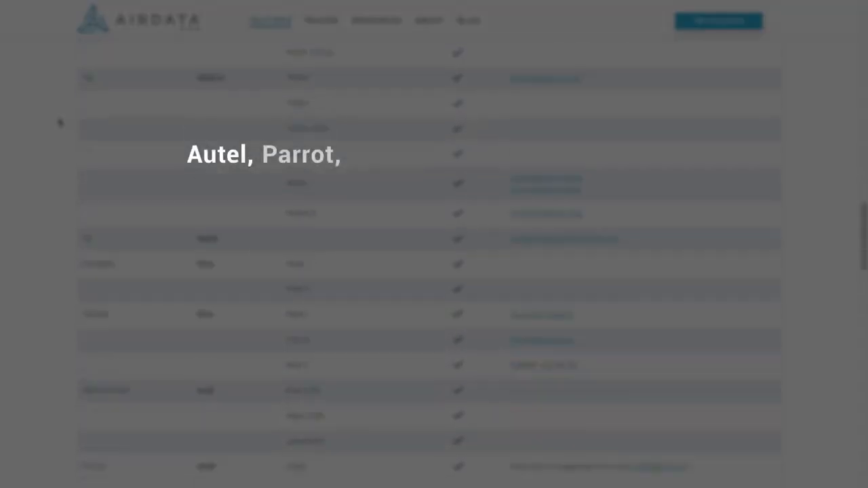
scroll(59, 120, down, 1)
scroll(59, 120, up, 1)
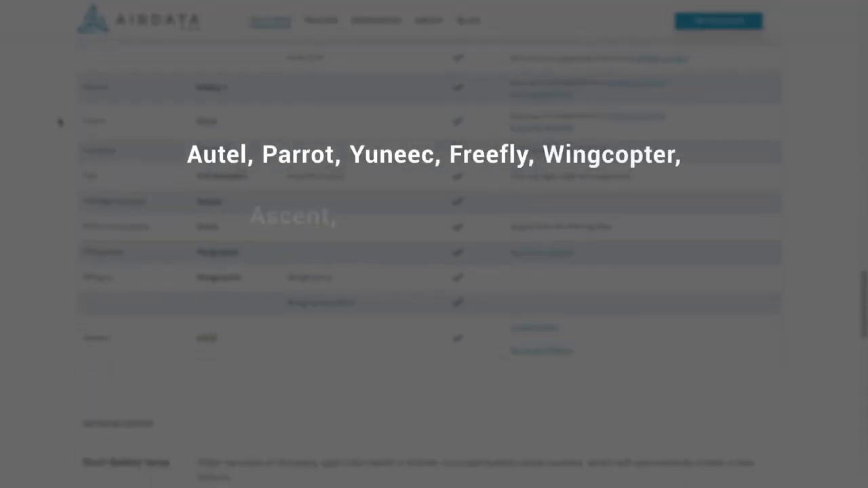
scroll(60, 120, up, 15)
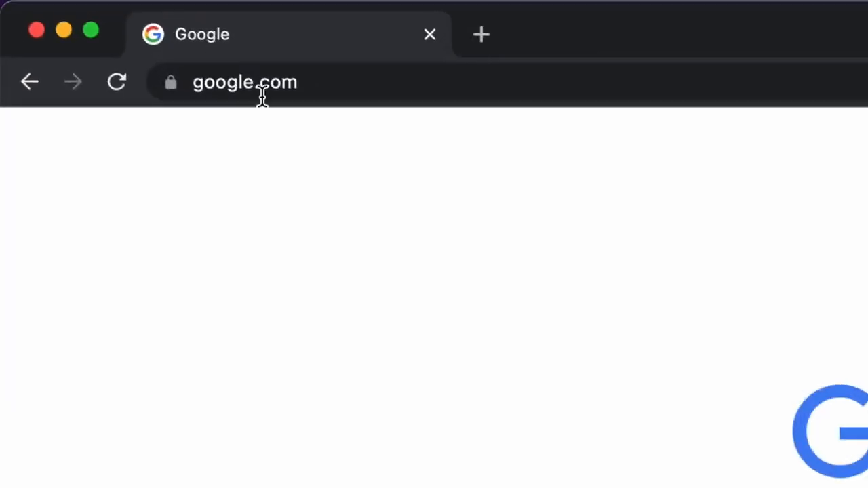
Go to airdata.com and open the account registration.
click(262, 94)
text(airdata.com)
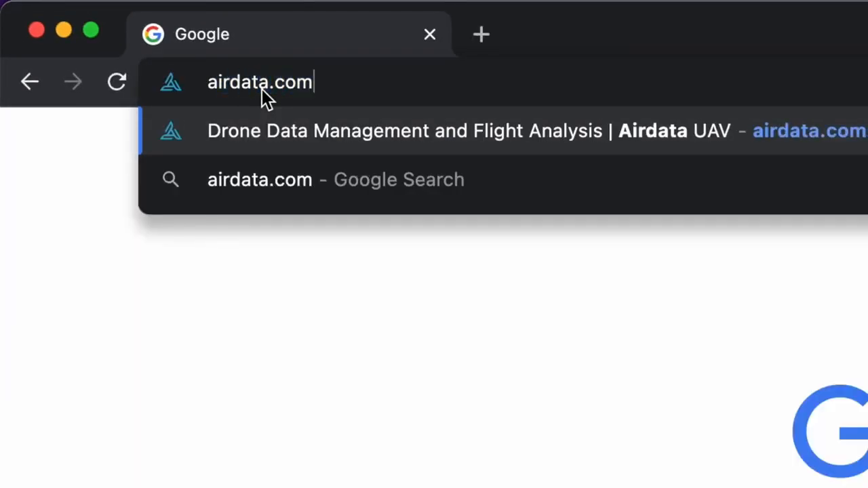
key(Return)
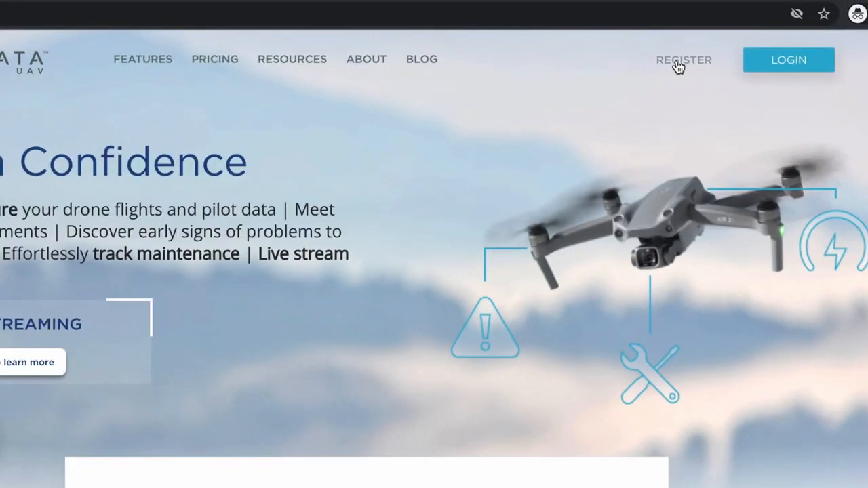
click(677, 63)
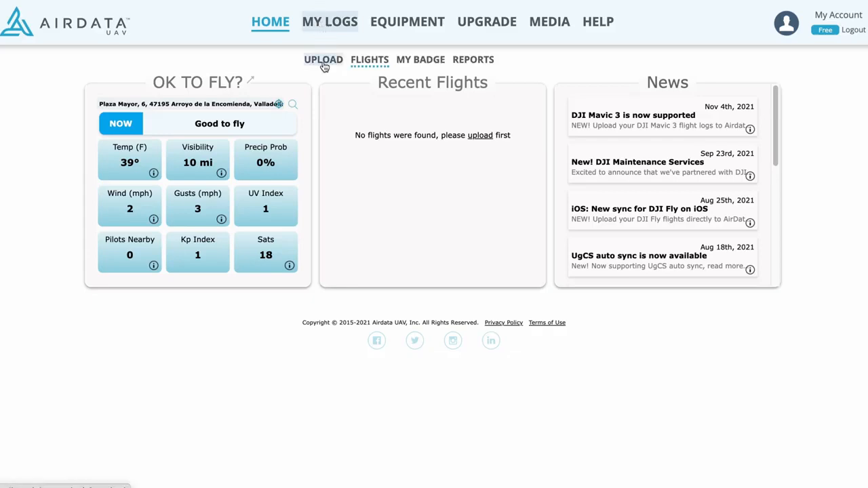
Open the flight log upload page and review its manual and automatic upload options.
click(324, 61)
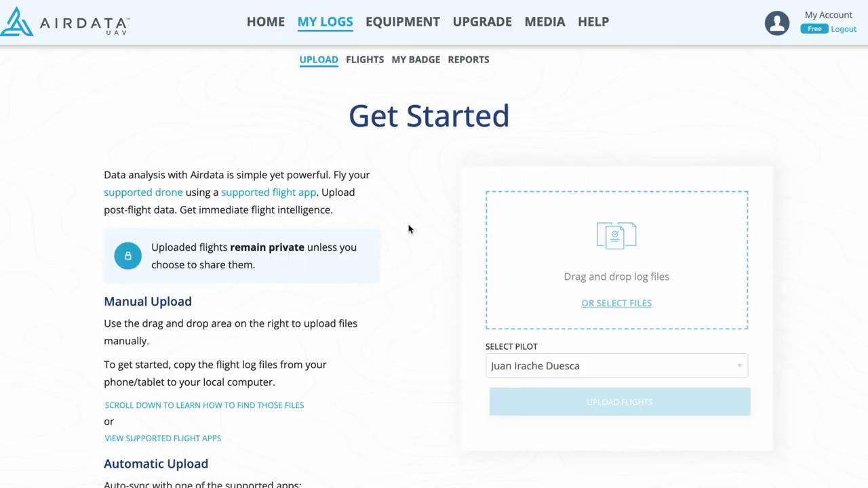
scroll(409, 230, down, 4)
scroll(409, 229, down, 2)
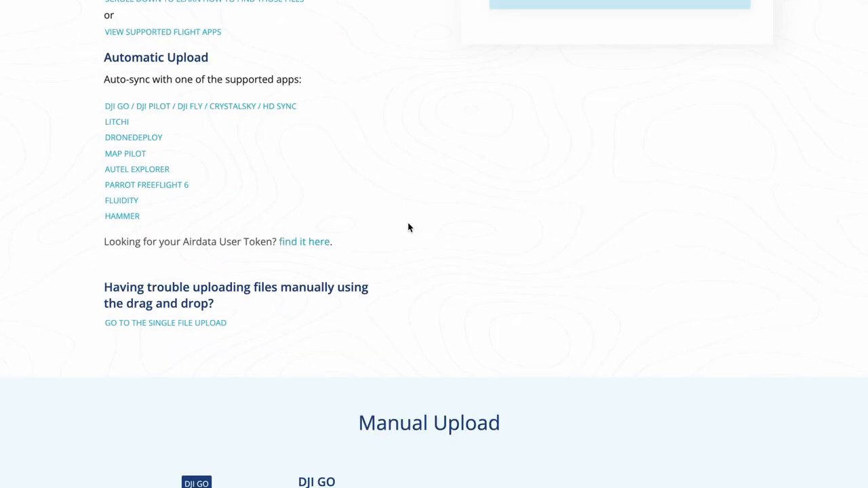
scroll(410, 228, up, 2)
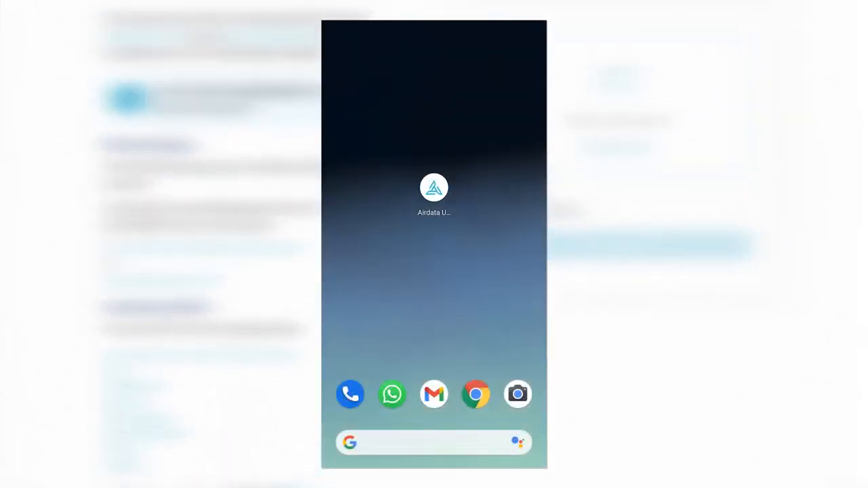
scroll(409, 228, up, 2)
scroll(409, 228, up, 1)
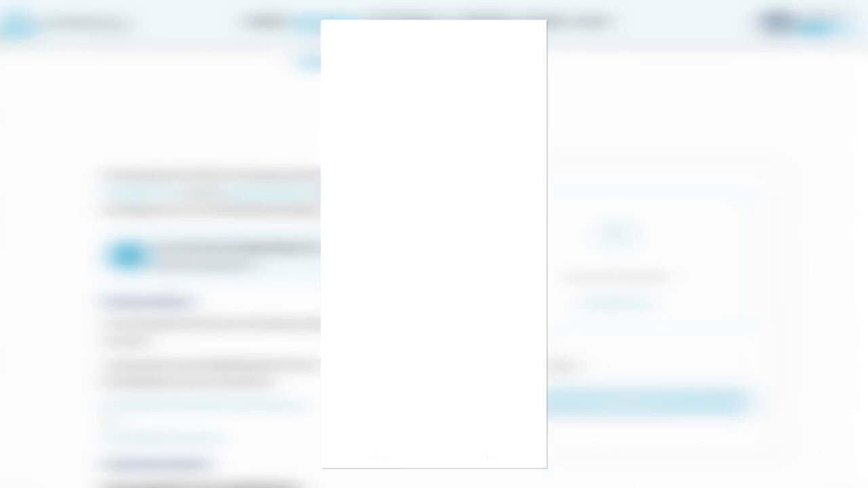
In the Airdata mobile app, enable Auto Sync for all days of flight logs and save the settings.
click(521, 175)
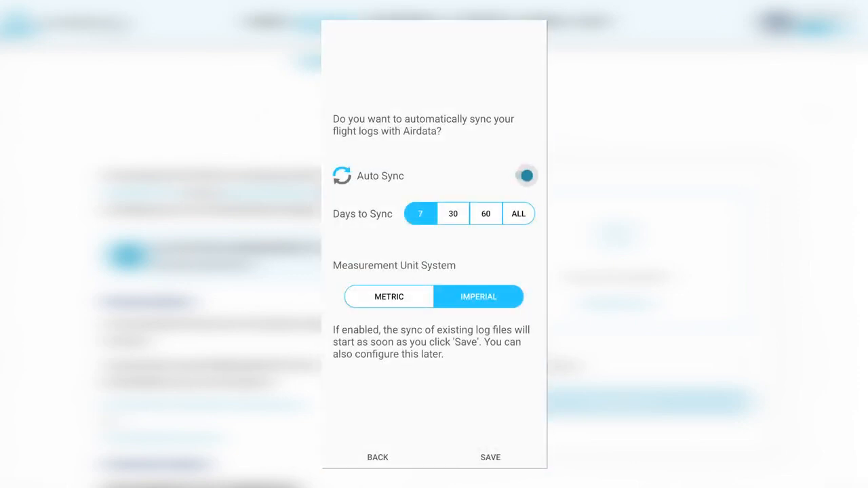
click(518, 214)
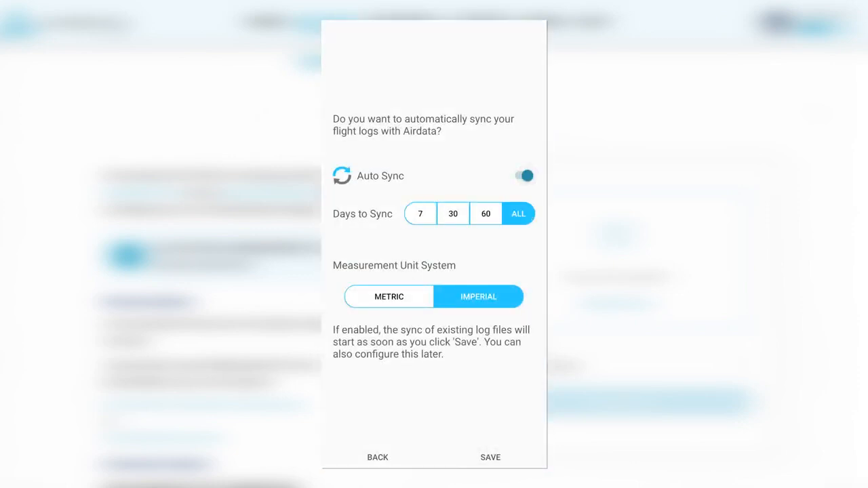
click(491, 458)
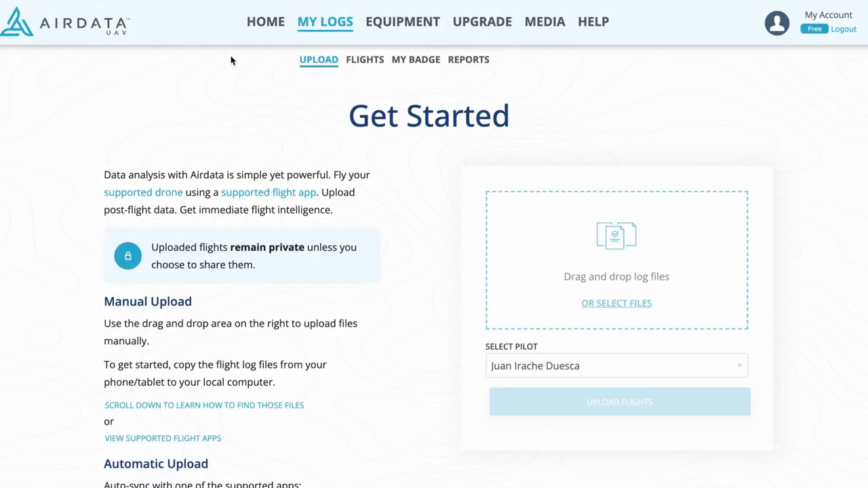
Open the Oct 11th, 2021 01:39PM flight in the Airdata web logs and download it as CSV.
click(365, 63)
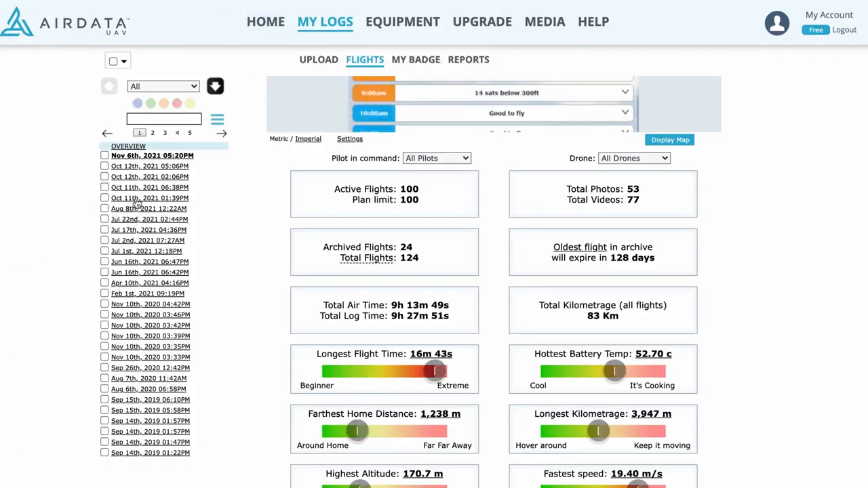
click(136, 200)
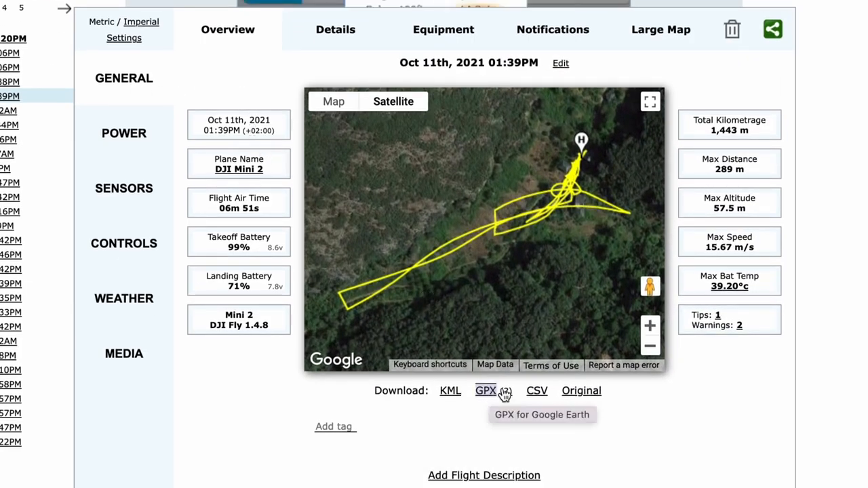
click(537, 392)
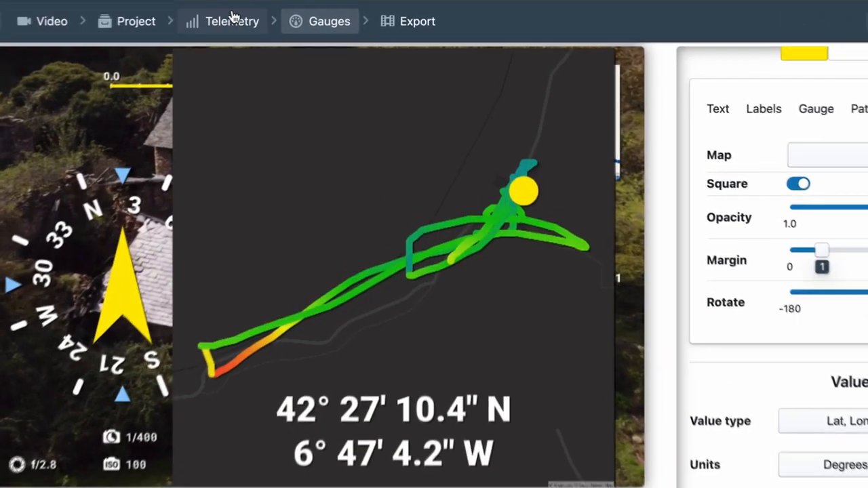
Switch to Telemetry Overlay, add the Oct-11th-2021-01-39PM Airdata CSV file as telemetry and re-apply the default gauges with the new source.
click(293, 14)
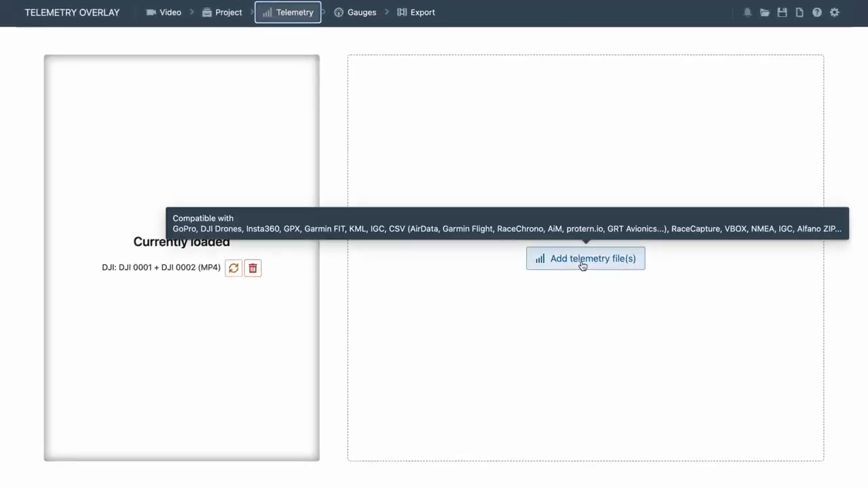
click(582, 263)
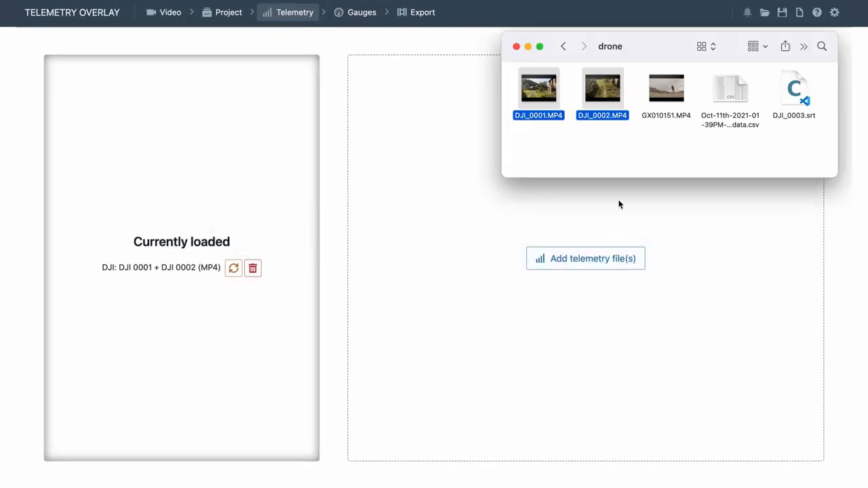
click(733, 100)
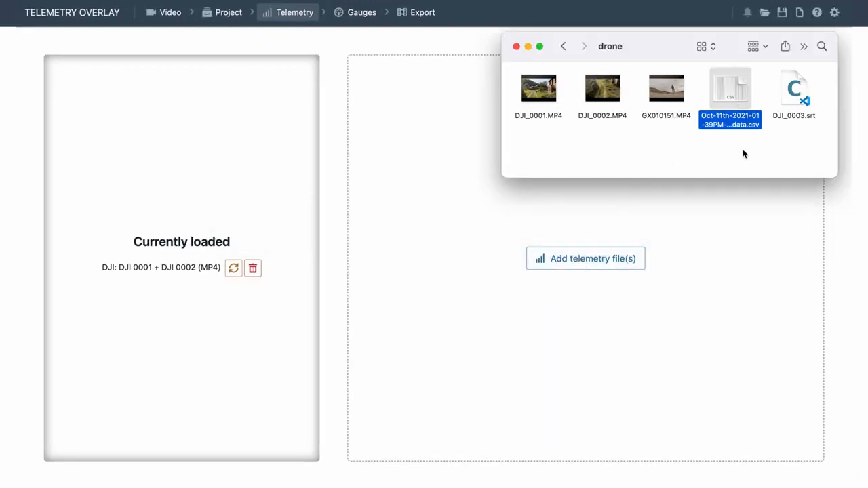
drag(731, 97, 601, 246)
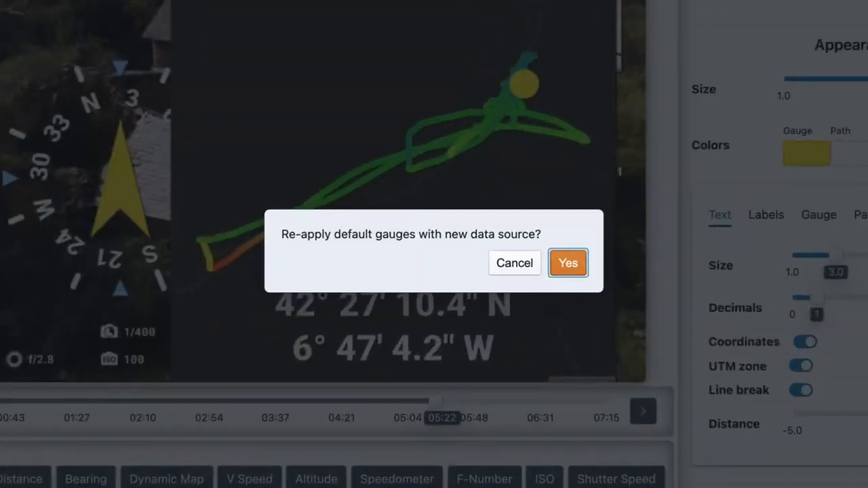
click(571, 266)
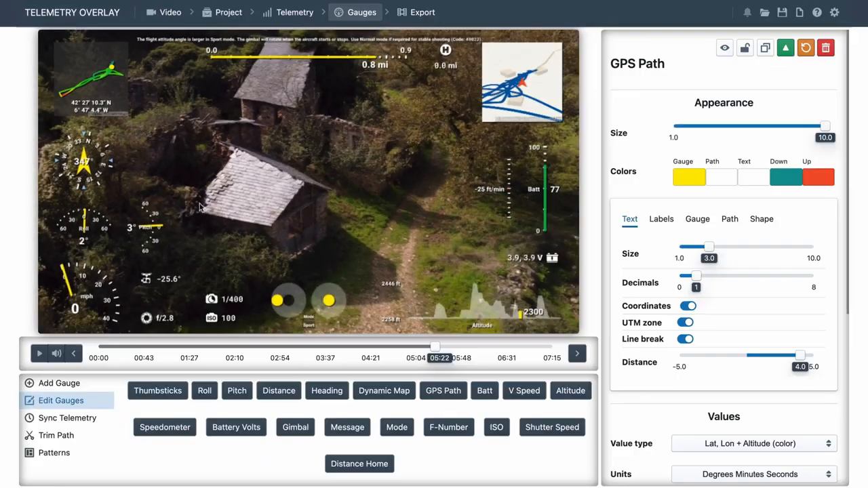
Check the smoothing of the GPS Path gauge and the value settings of the Heading gauge.
scroll(727, 359, down, 3)
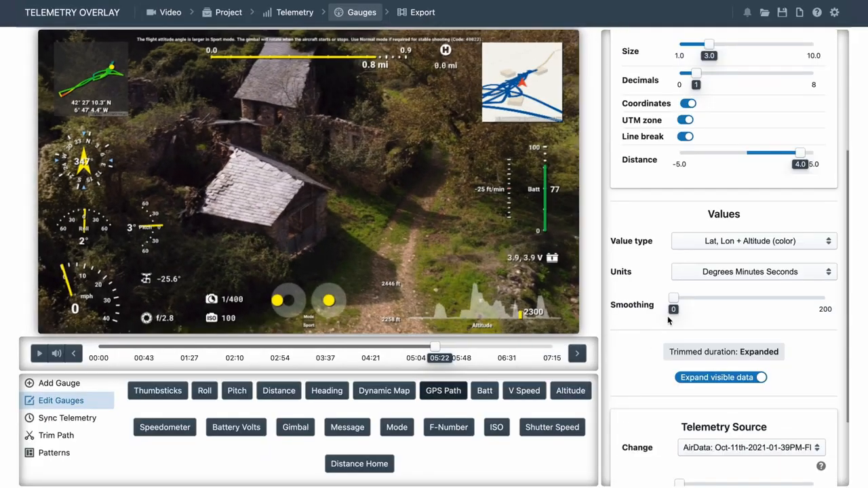
drag(673, 299, 647, 300)
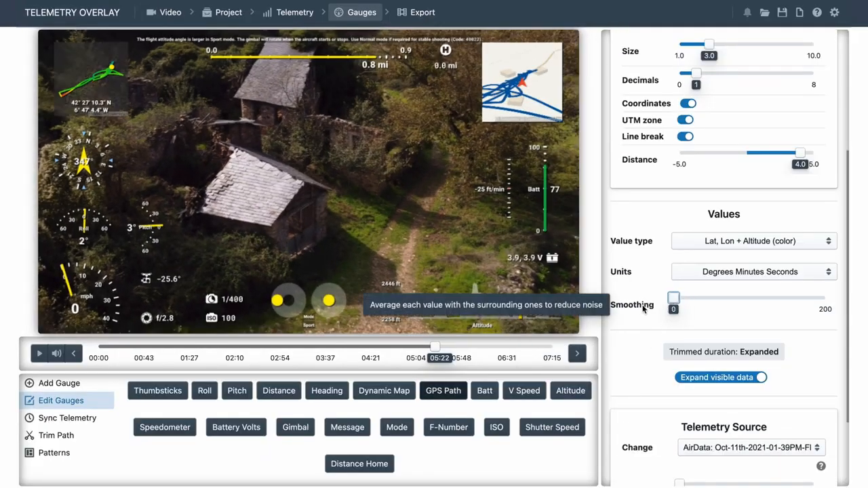
click(89, 172)
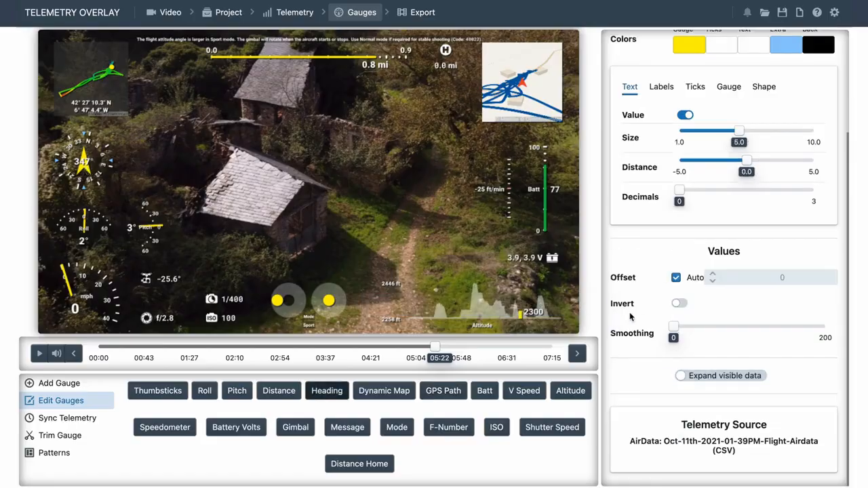
scroll(631, 317, up, 5)
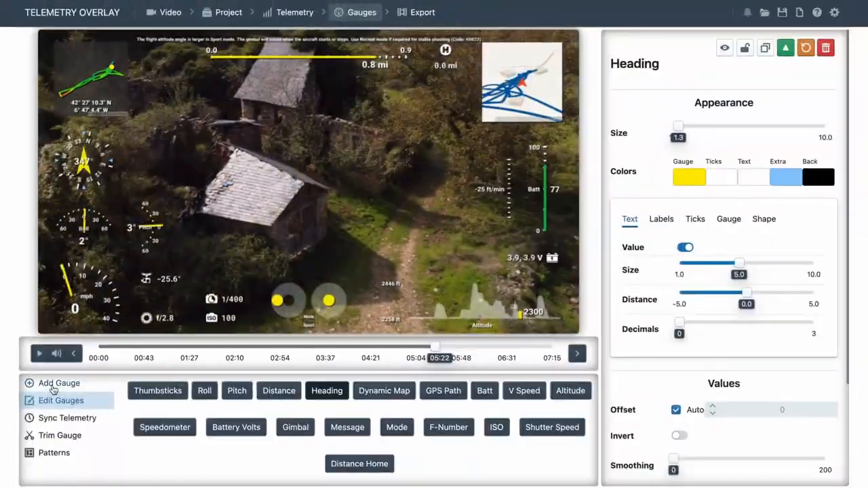
Add a Bearing gauge, place it beside the Heading gauge and compare both at 04:24, 03:37 and 02:16.
click(53, 387)
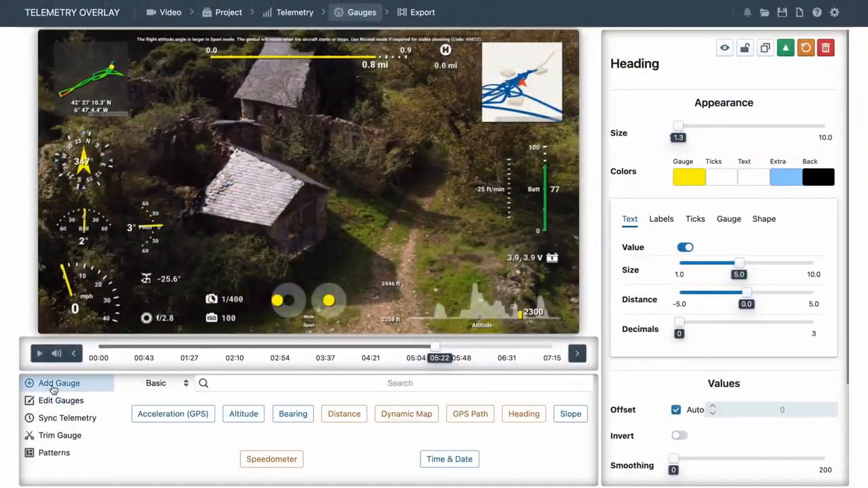
click(293, 414)
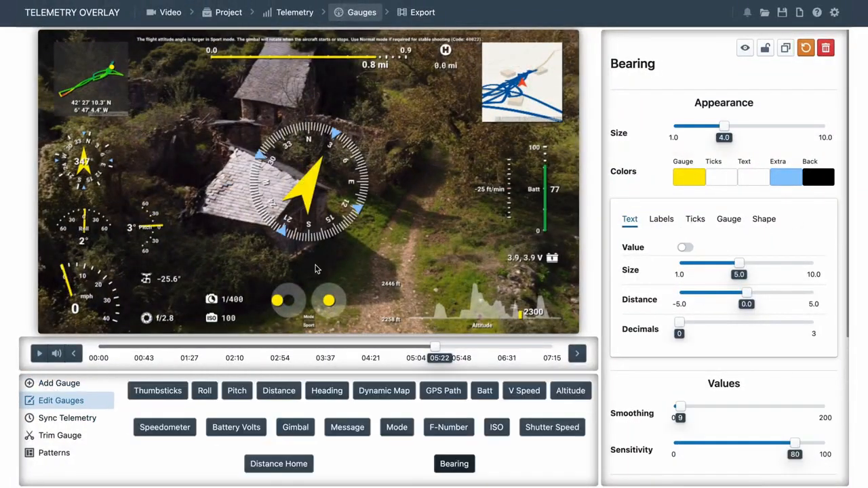
drag(308, 180, 196, 152)
click(373, 347)
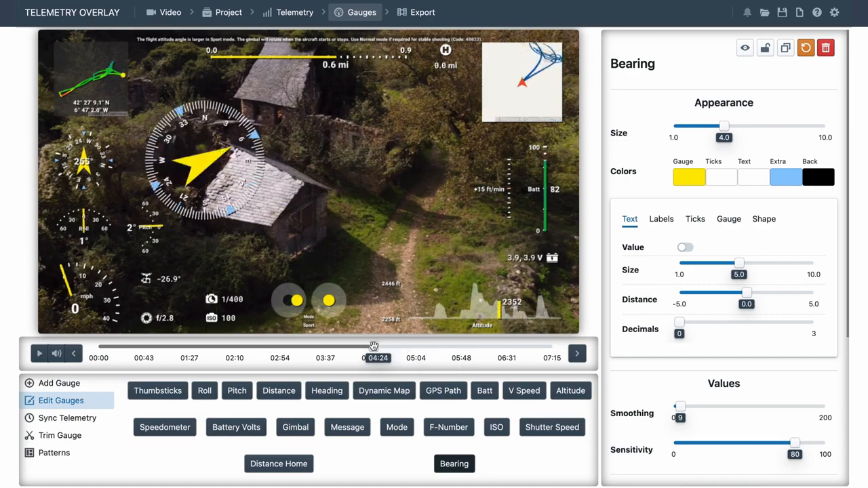
click(325, 347)
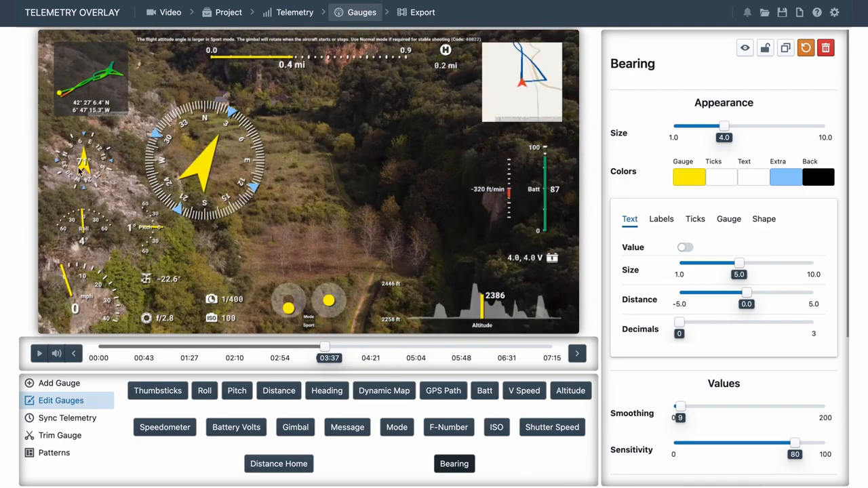
click(239, 347)
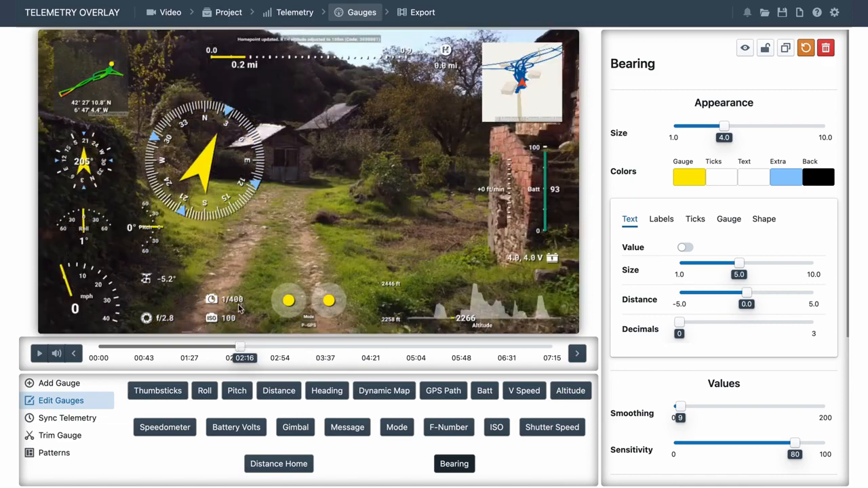
Delete the added Bearing gauge from the overlay.
click(826, 47)
click(522, 253)
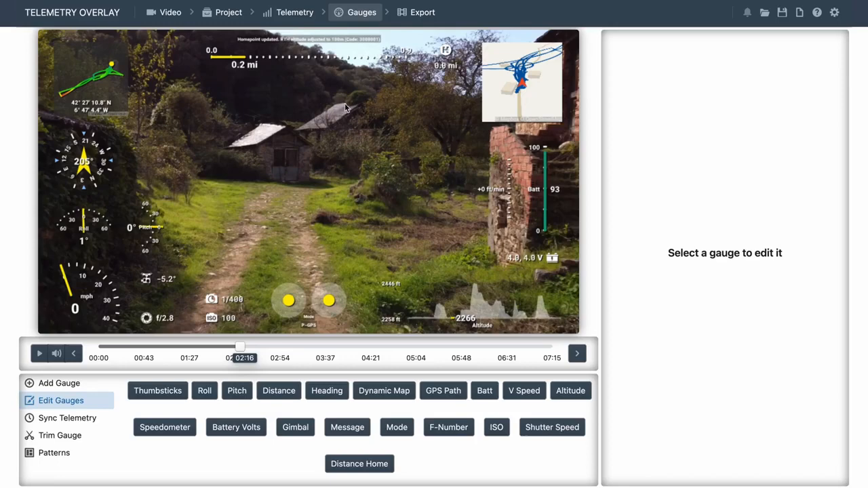
Check the loaded telemetry files and the sync settings of the DJI and AirData sources.
click(295, 15)
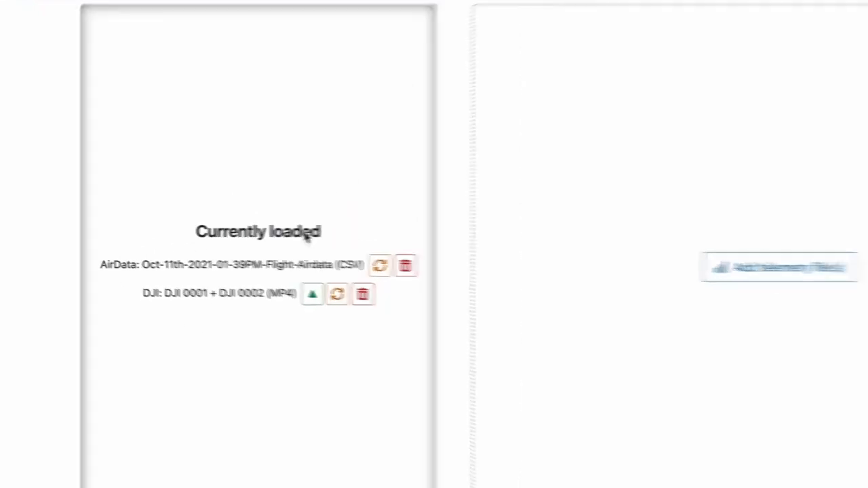
click(361, 12)
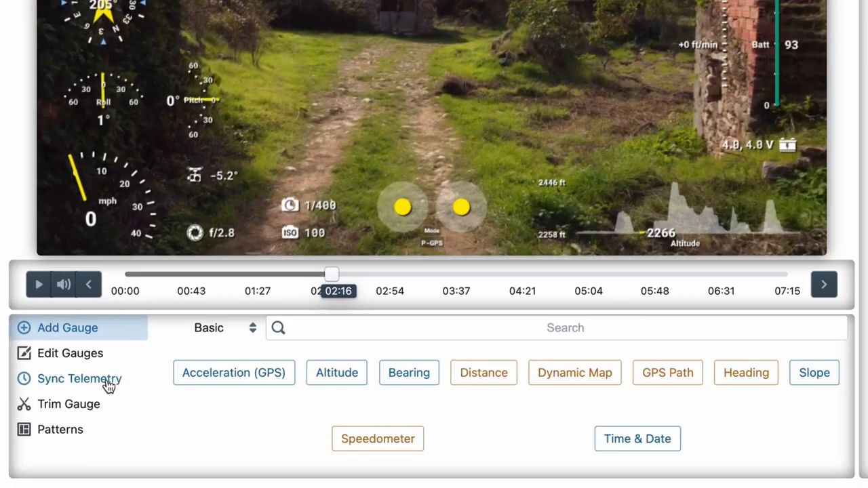
click(88, 423)
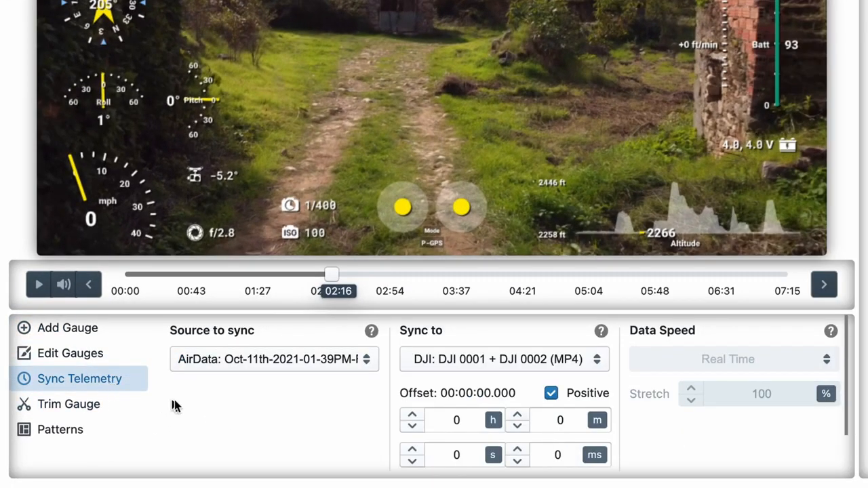
click(250, 370)
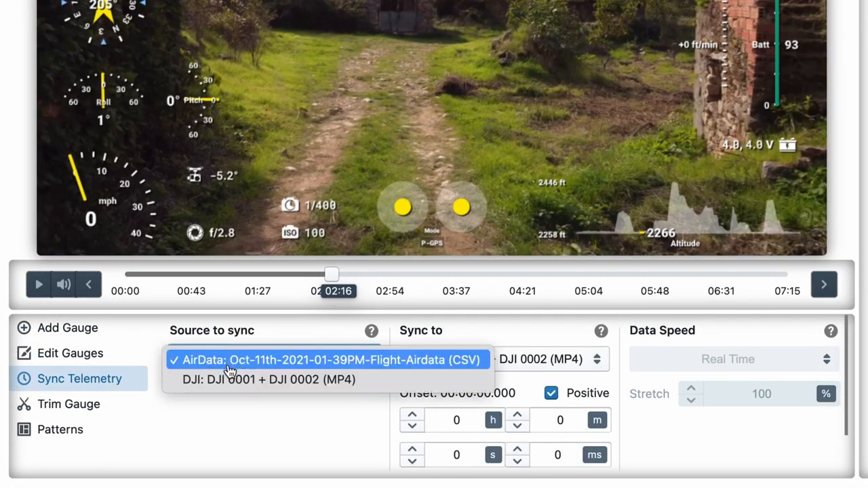
click(232, 380)
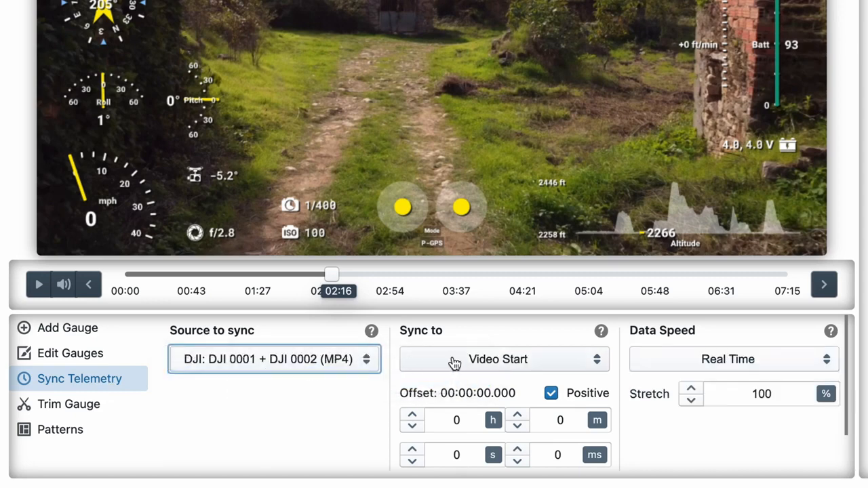
click(285, 362)
click(236, 343)
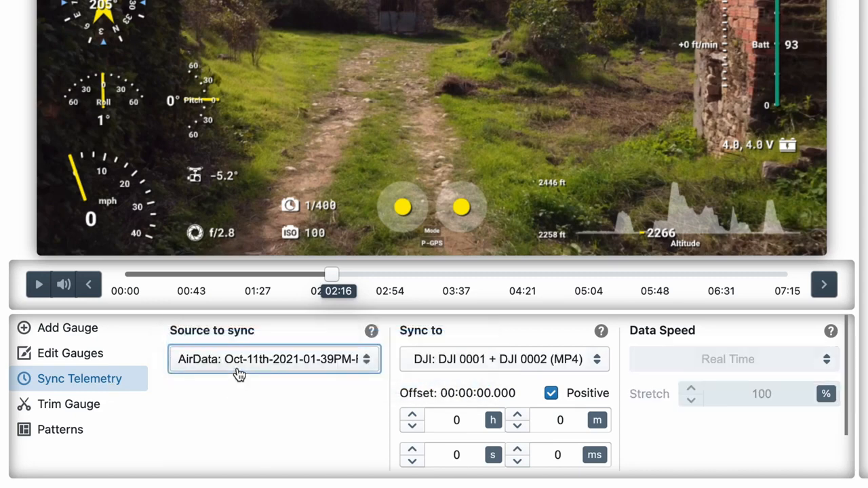
click(277, 438)
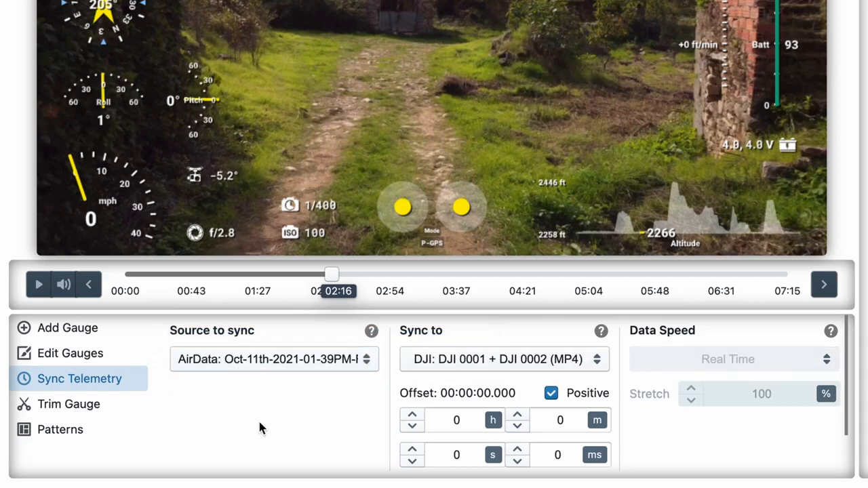
Play the footage from 00:45 to 00:49 to compare the gauges with the drone's movement, and return to 00:45.
drag(163, 277, 187, 279)
drag(186, 467, 194, 465)
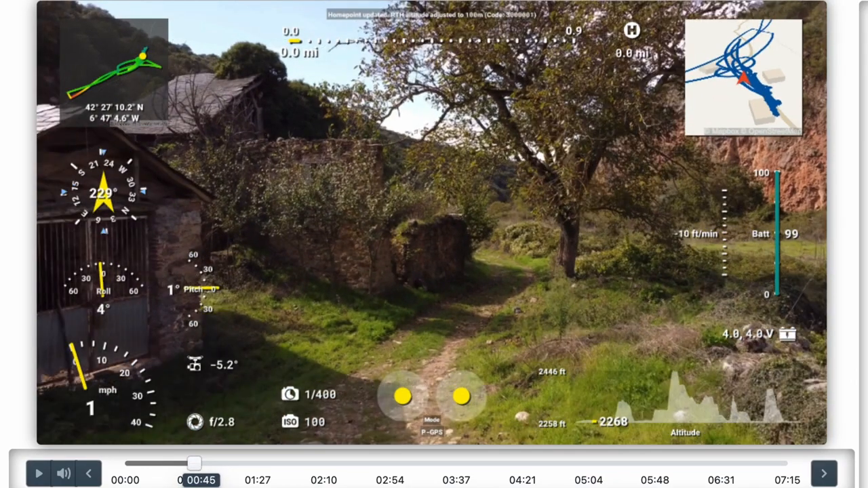
click(37, 475)
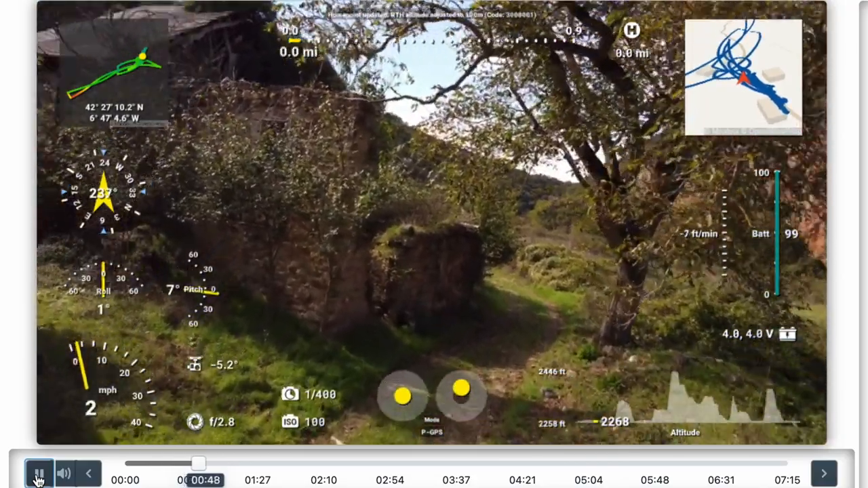
click(38, 478)
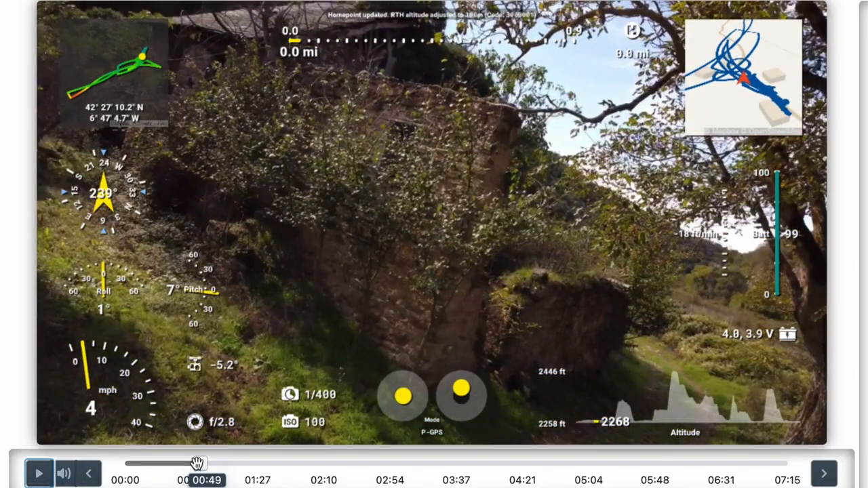
drag(197, 464, 193, 463)
scroll(462, 439, down, 3)
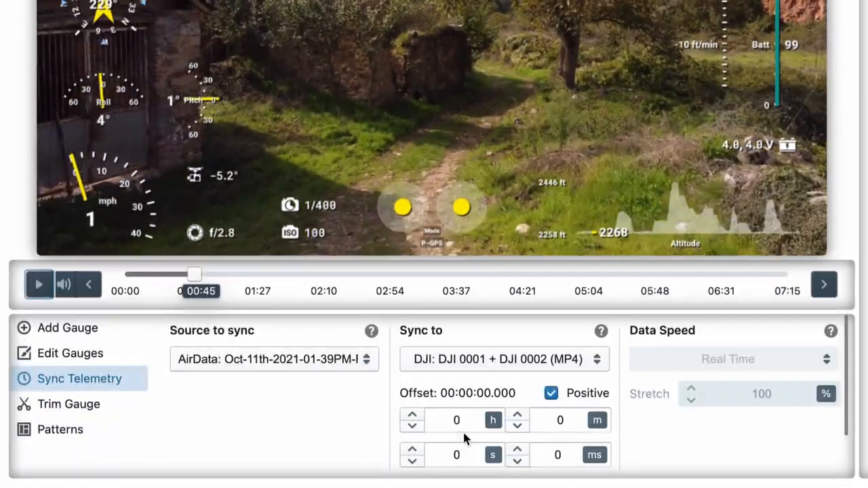
Set the AirData sync offset to -2 seconds relative to the DJI source and play the footage from about 00:44 to 00:46.
click(412, 450)
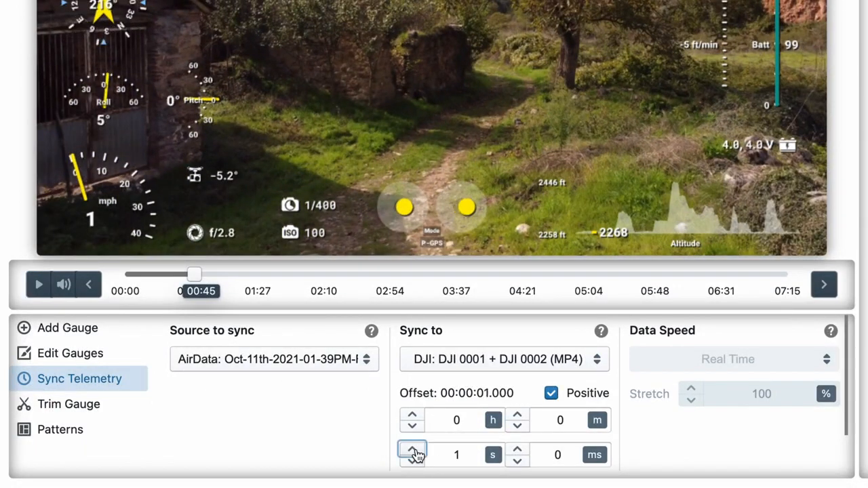
click(413, 450)
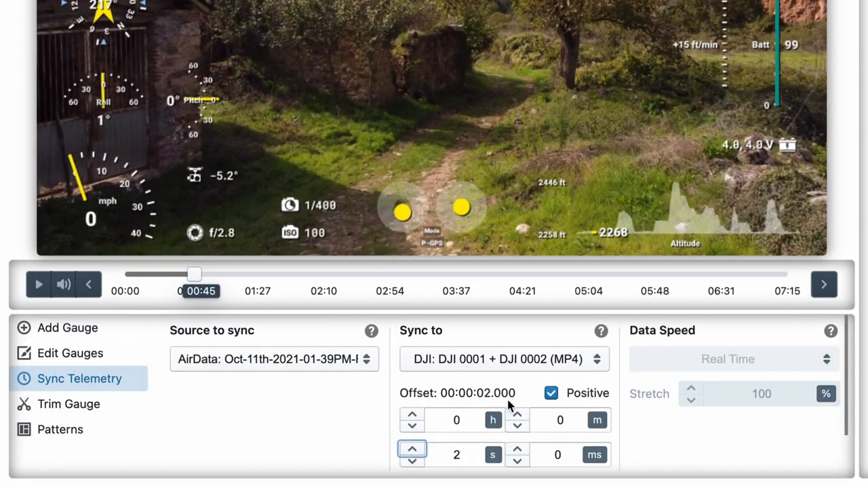
click(551, 395)
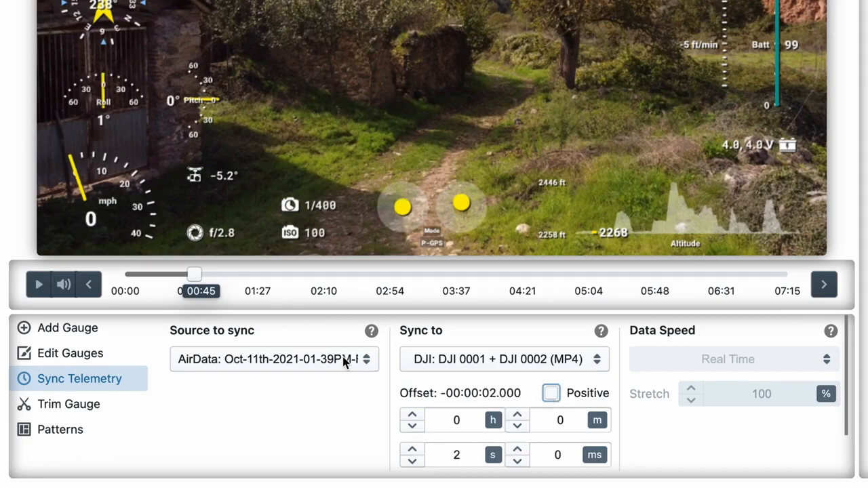
scroll(196, 279, up, 3)
click(40, 475)
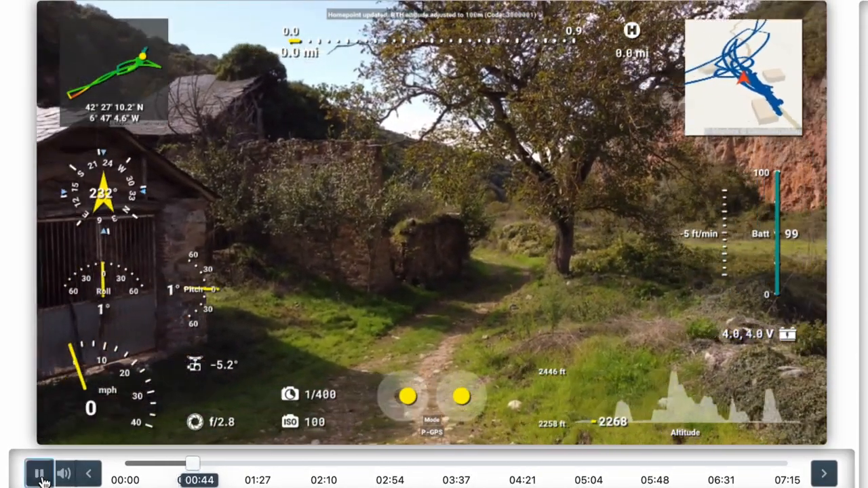
click(39, 474)
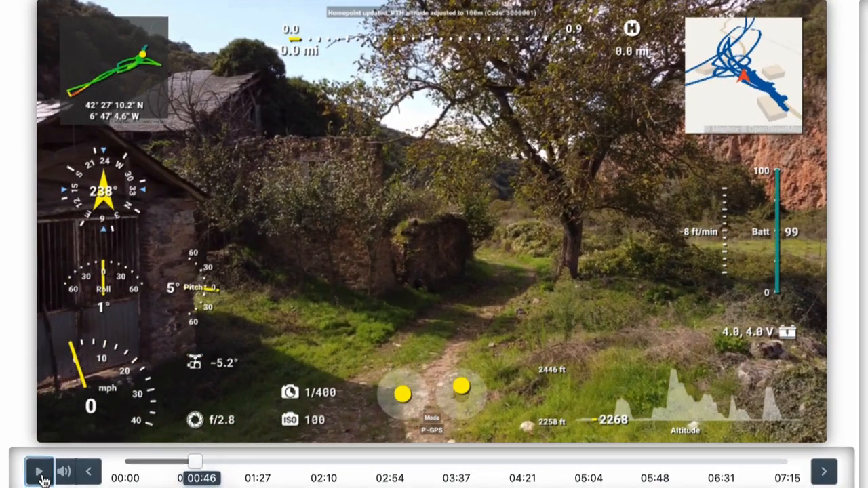
Set the AirData offset to -3 seconds and replay the footage from 00:43 to 00:45.
scroll(518, 479, down, 3)
click(412, 450)
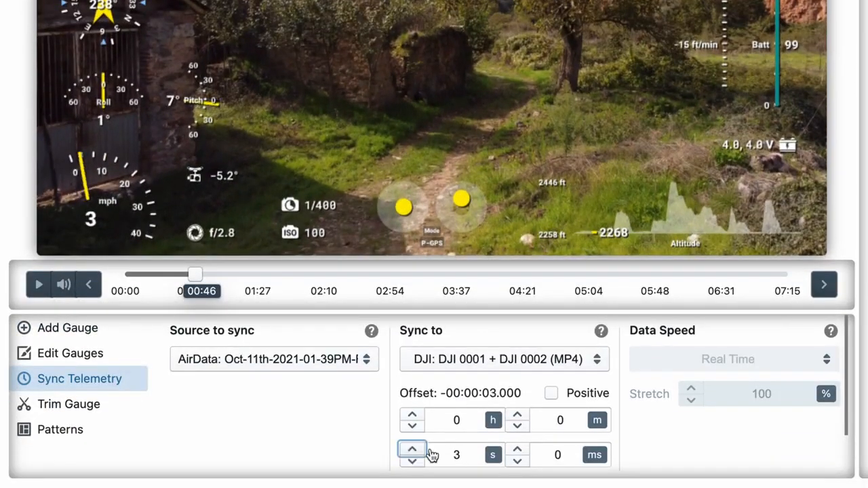
drag(194, 274, 190, 275)
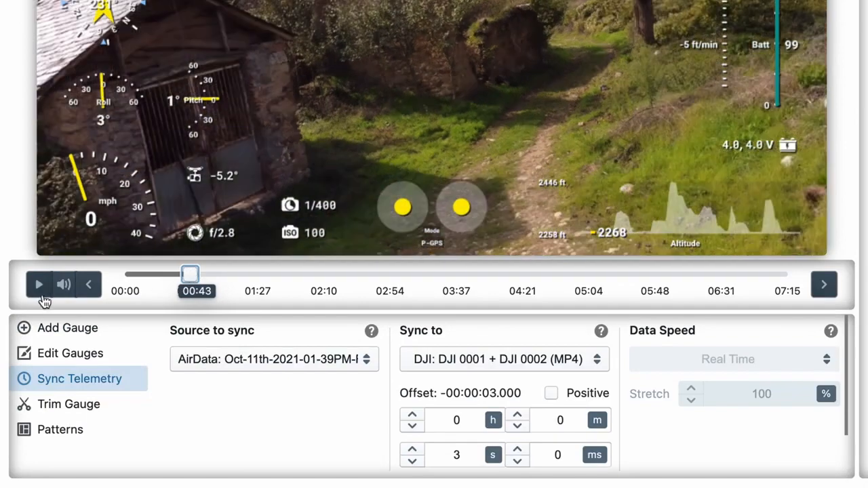
click(39, 286)
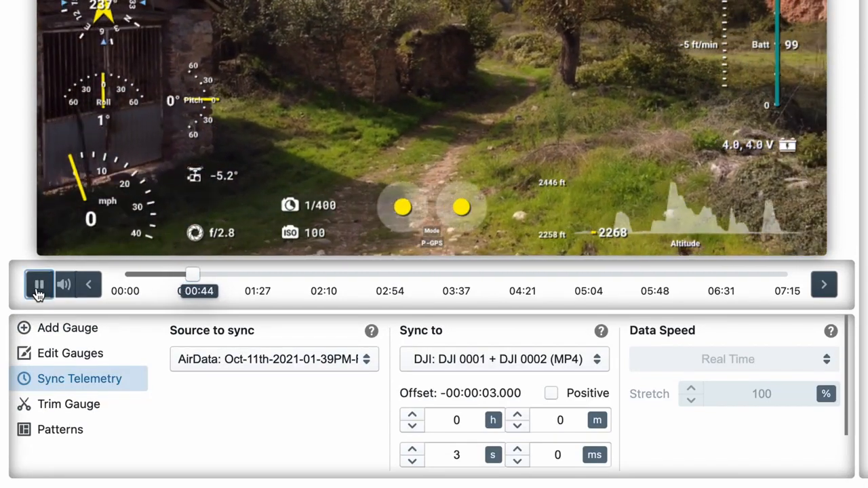
click(38, 288)
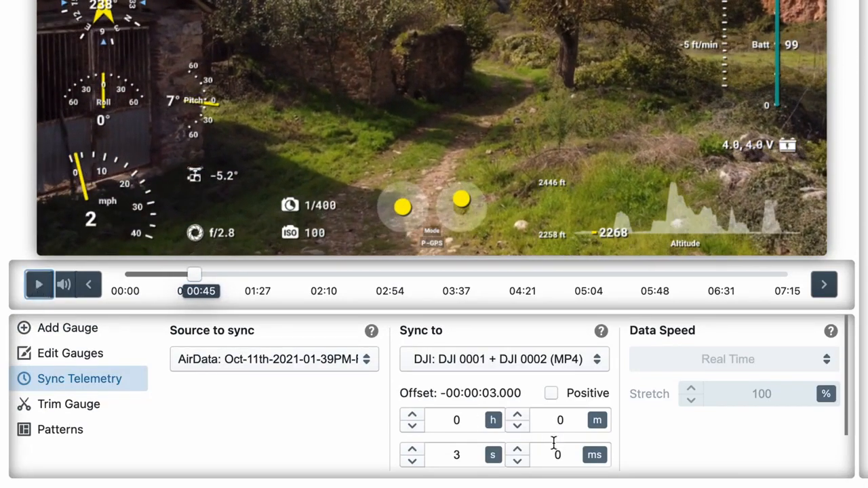
Fine-tune the AirData offset to -2.600 seconds and replay the footage from 00:42 to 00:50.
click(518, 462)
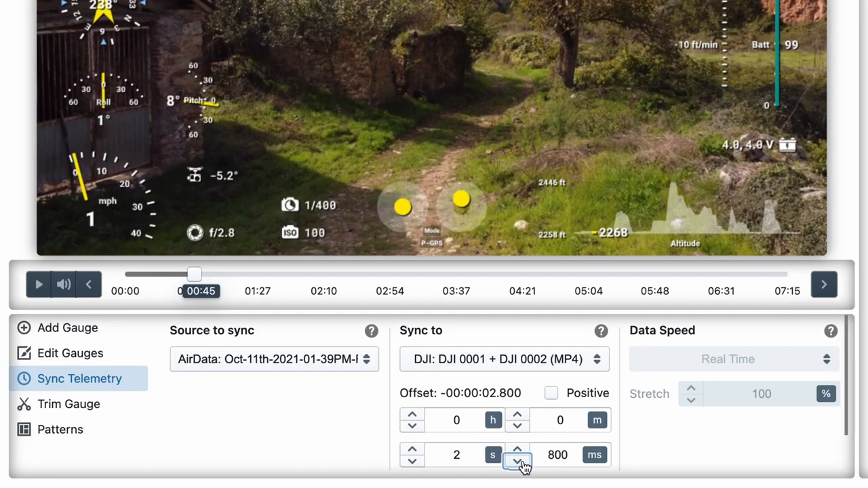
click(519, 462)
click(518, 462)
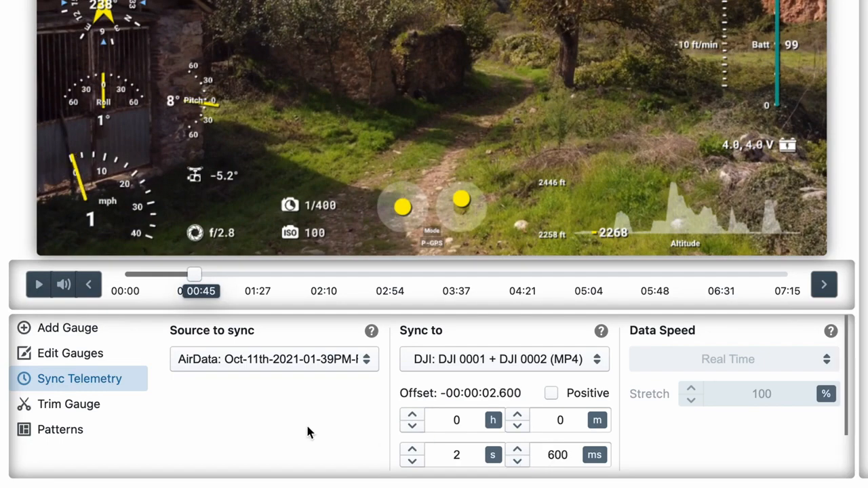
scroll(306, 427, up, 3)
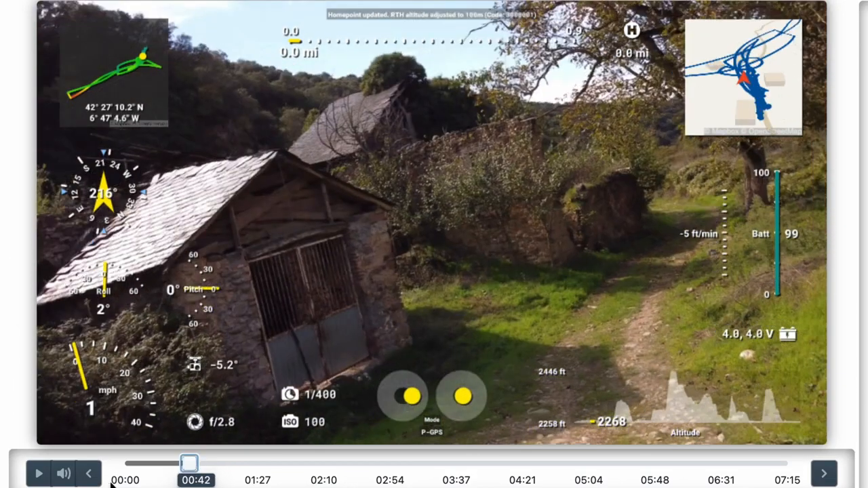
click(38, 477)
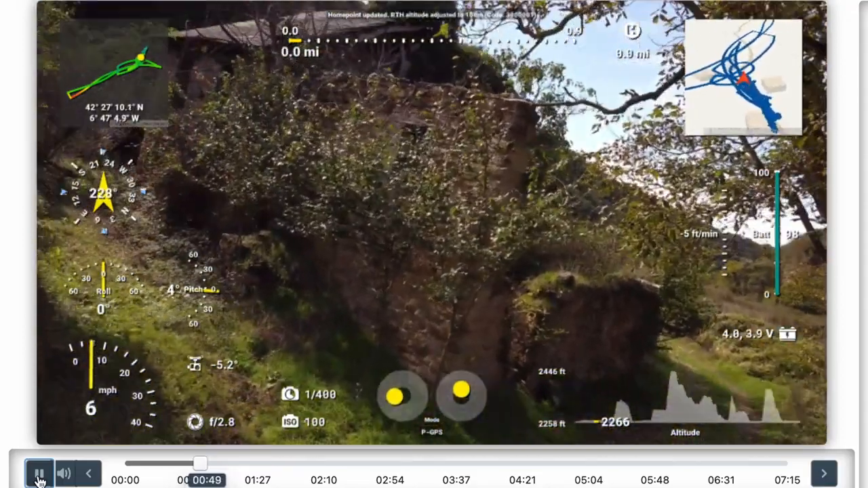
click(39, 474)
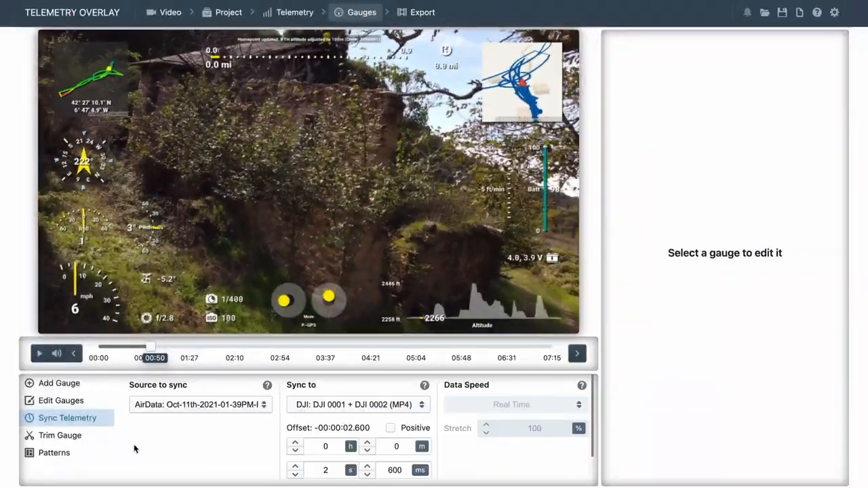
Load the Sync Assistant preset pattern, deleting the existing gauges and updating the project style.
click(74, 458)
scroll(359, 430, down, 1)
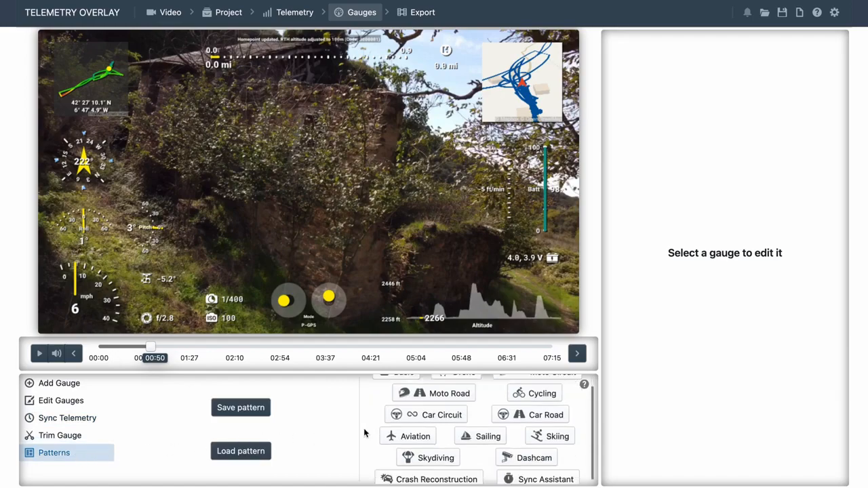
click(560, 475)
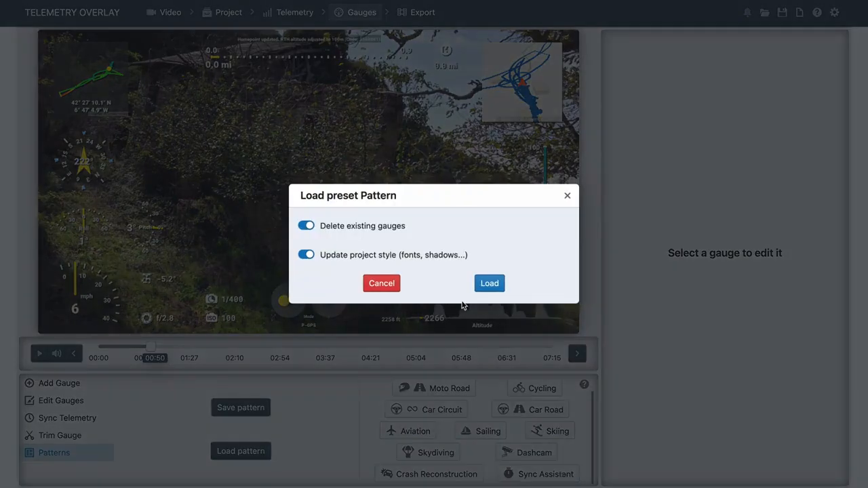
click(488, 282)
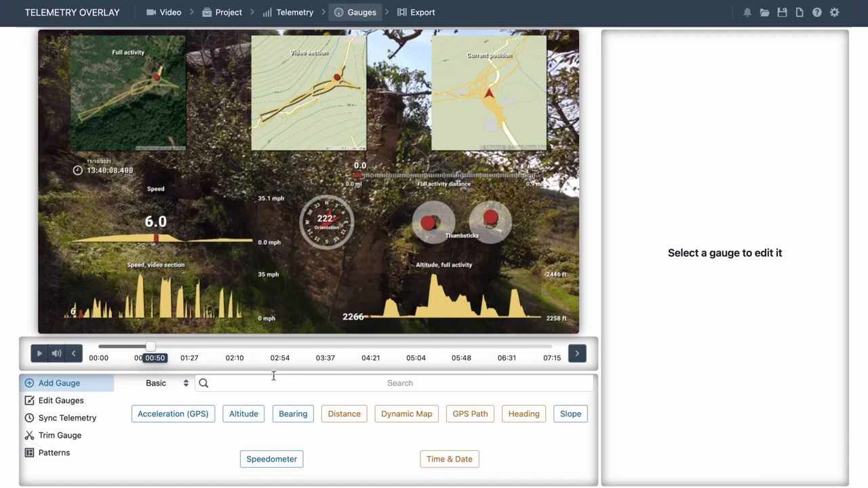
Load the Drone preset pattern, deleting the existing gauges and updating the project style.
click(54, 453)
click(447, 387)
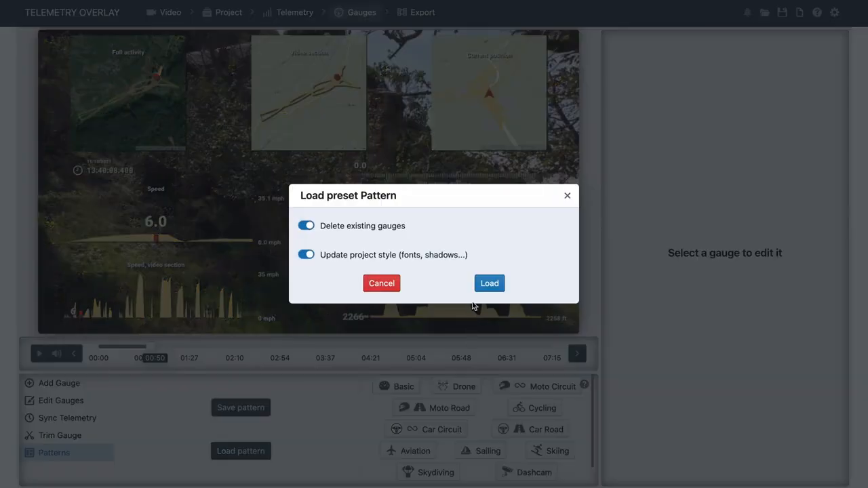
click(489, 283)
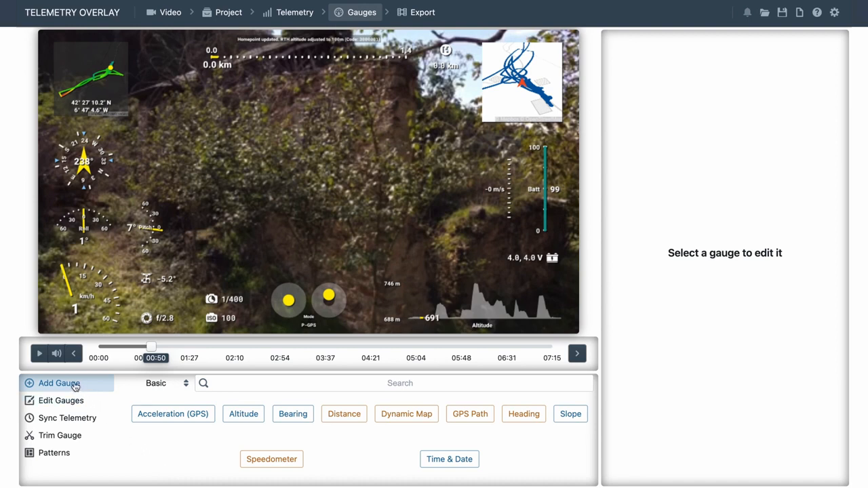
Add a Time & Date gauge from the Basic category and place it beside the Heading gauge.
click(156, 385)
click(155, 386)
click(446, 462)
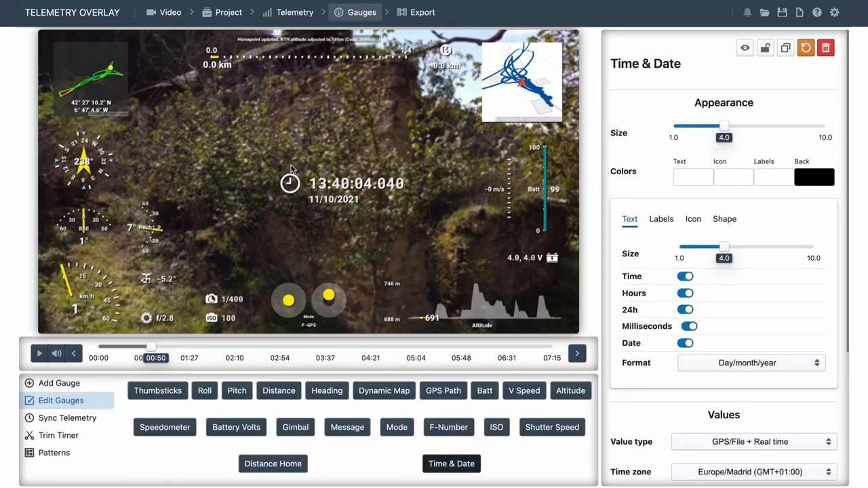
drag(328, 165, 208, 156)
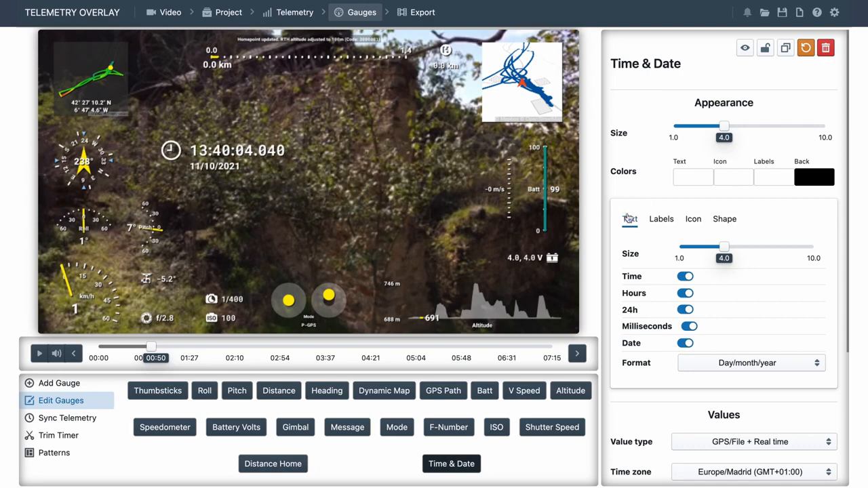
Check the telemetry source of the Time & Date gauge and retitle the gauge AirData.
scroll(621, 215, down, 5)
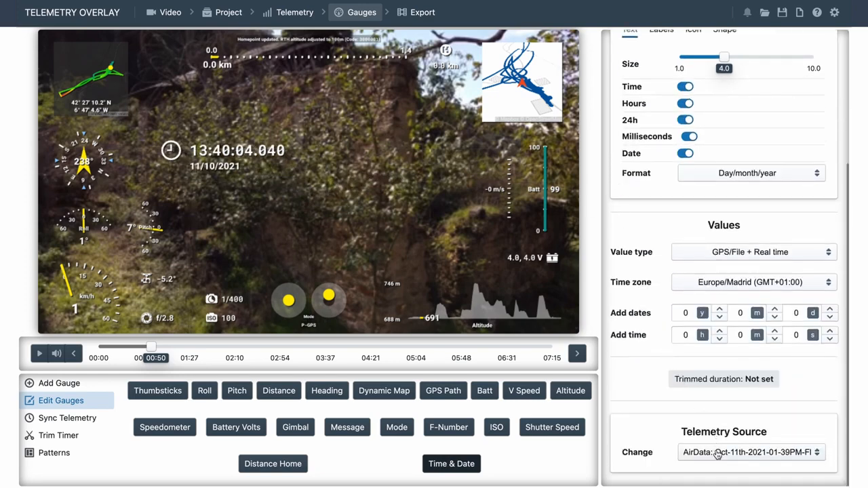
scroll(659, 407, up, 5)
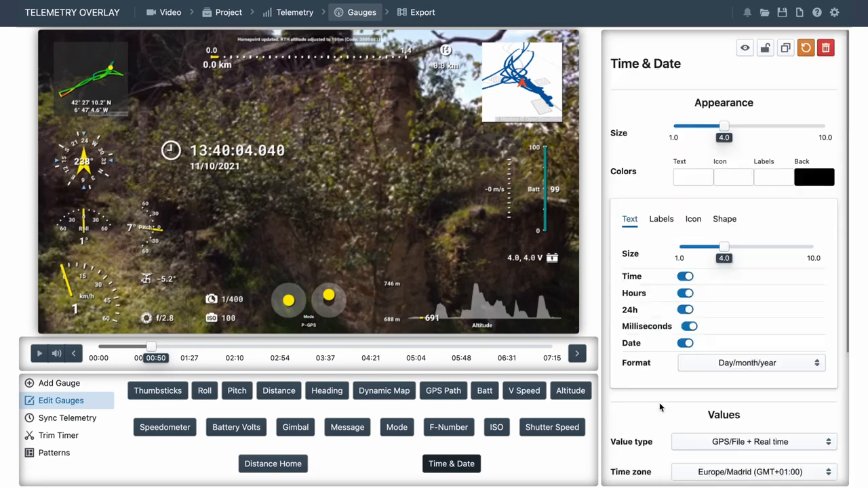
click(646, 61)
text(AirData)
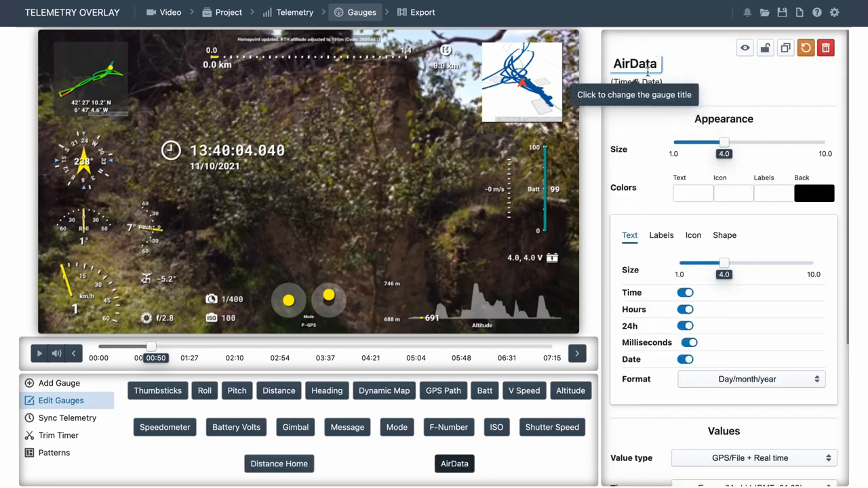
Confirm the AirData title of the Time & Date gauge and show the title as a label on the gauge.
key(Return)
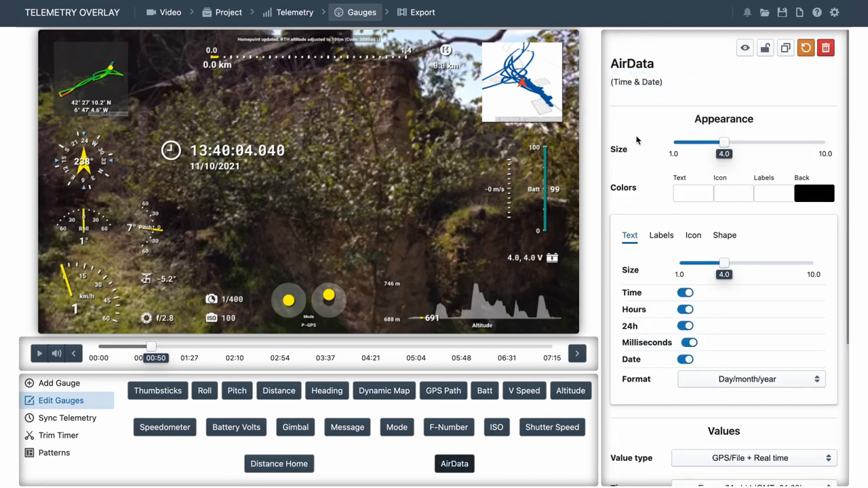
click(662, 236)
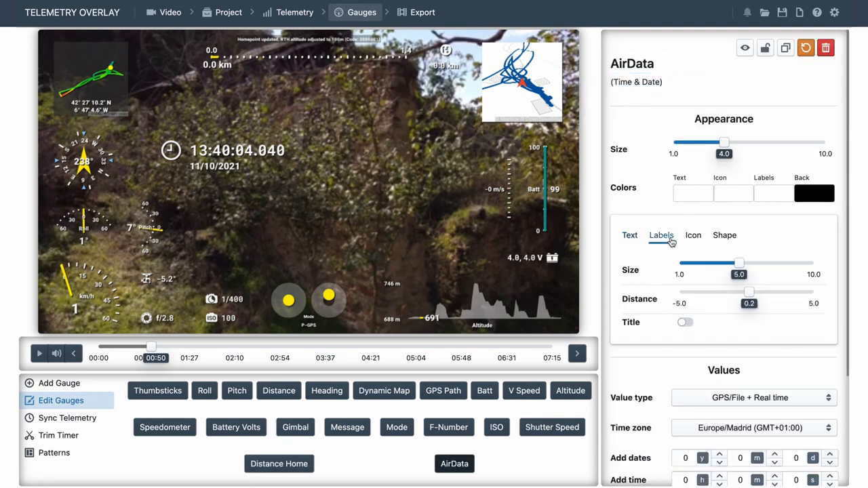
click(684, 322)
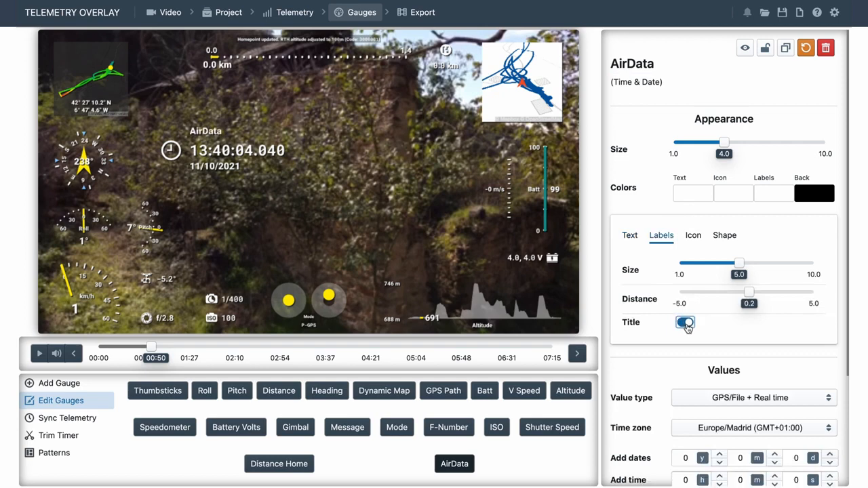
Duplicate the AirData time gauge, place the copy beside the original and retitle it DJI.
click(785, 54)
drag(180, 168, 322, 168)
double_click(638, 63)
triple_click(638, 63)
text(DJI)
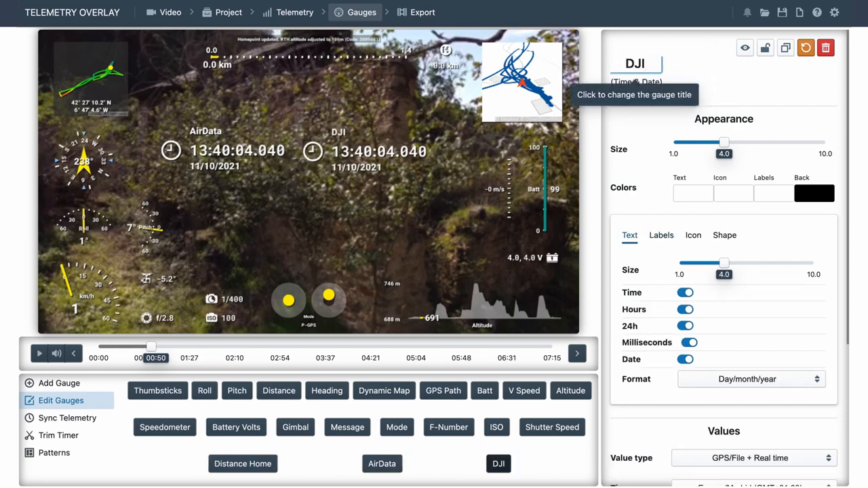
Change the DJI gauge's telemetry source to DJI: DJI 0001 + DJI 0002 (MP4) and try out its hour adjustment.
scroll(678, 272, down, 5)
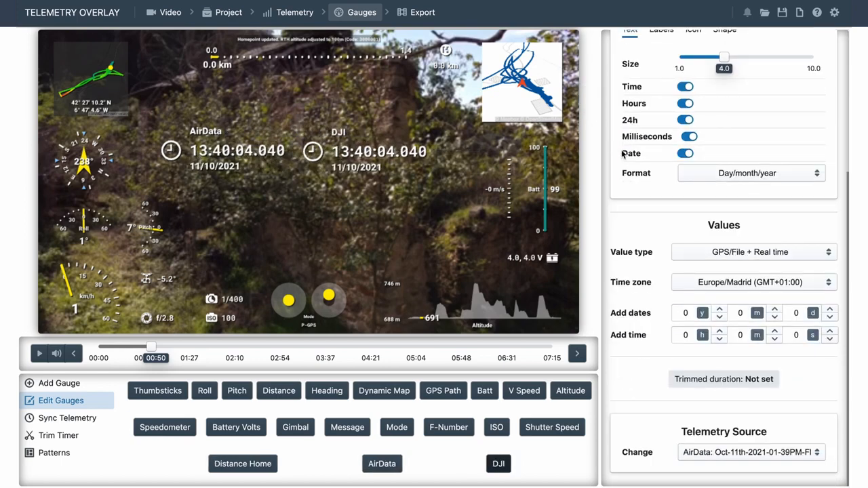
click(736, 460)
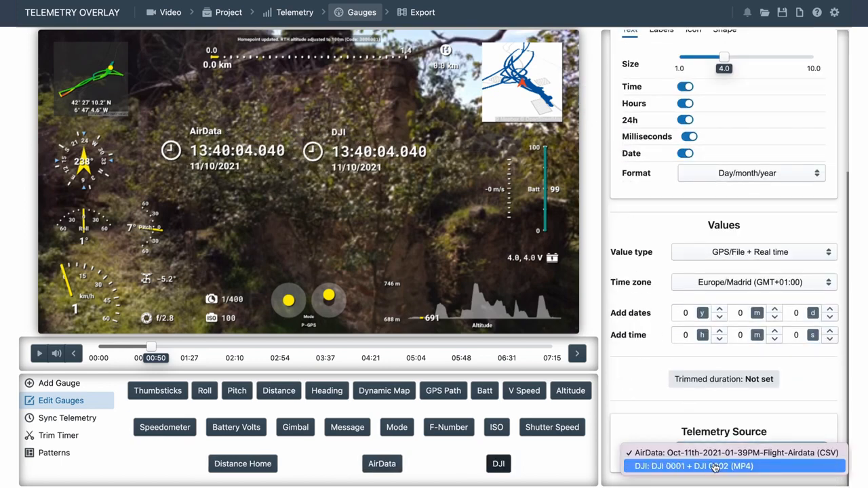
click(721, 462)
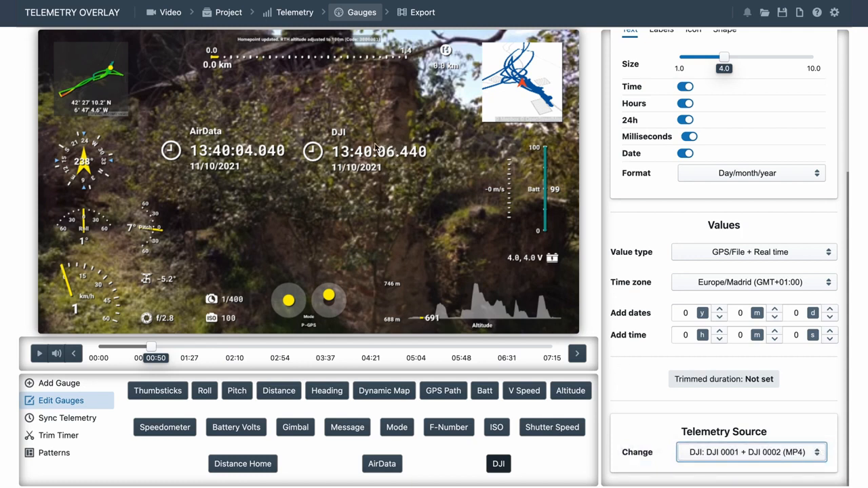
click(720, 331)
click(719, 332)
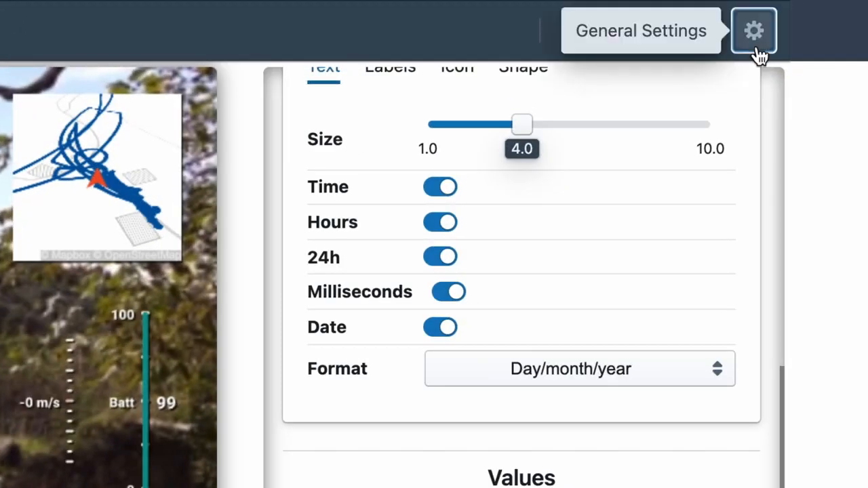
In the general settings, switch Trust video time zone off and back on.
click(757, 49)
scroll(223, 444, down, 2)
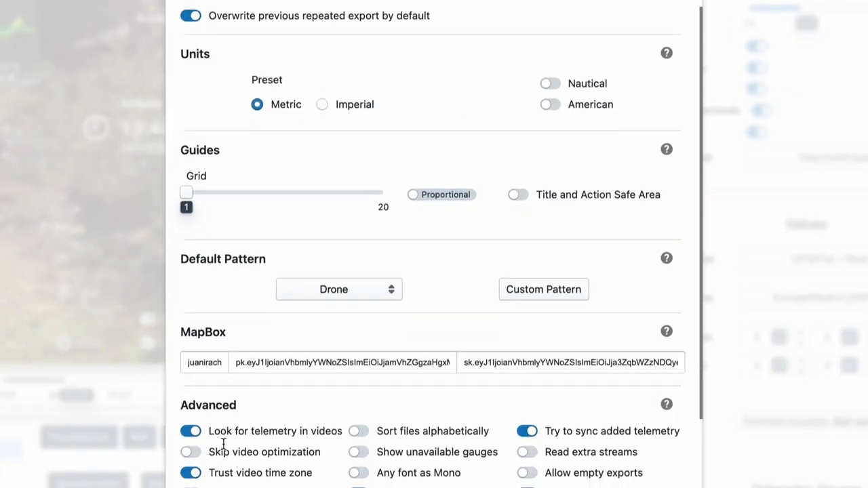
scroll(224, 444, down, 4)
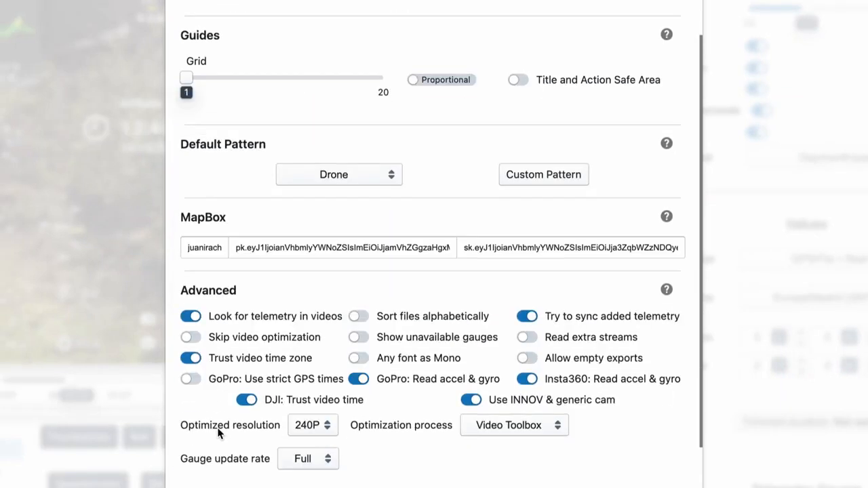
mouse_move(201, 313)
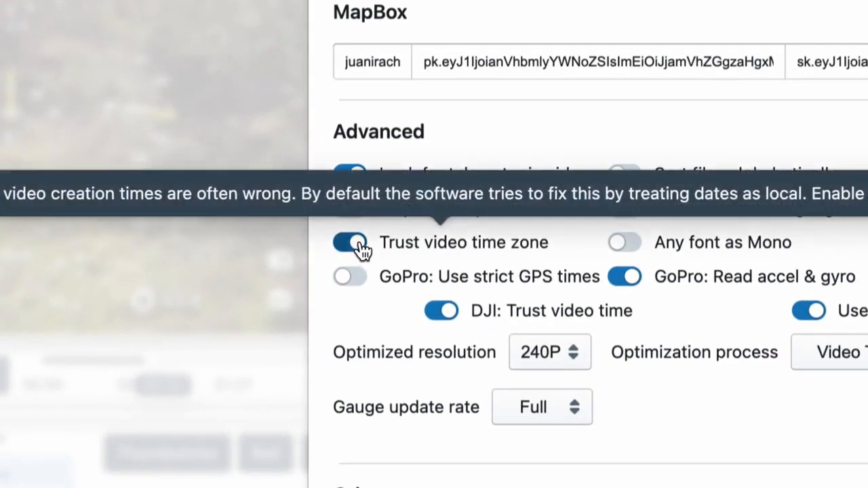
click(351, 243)
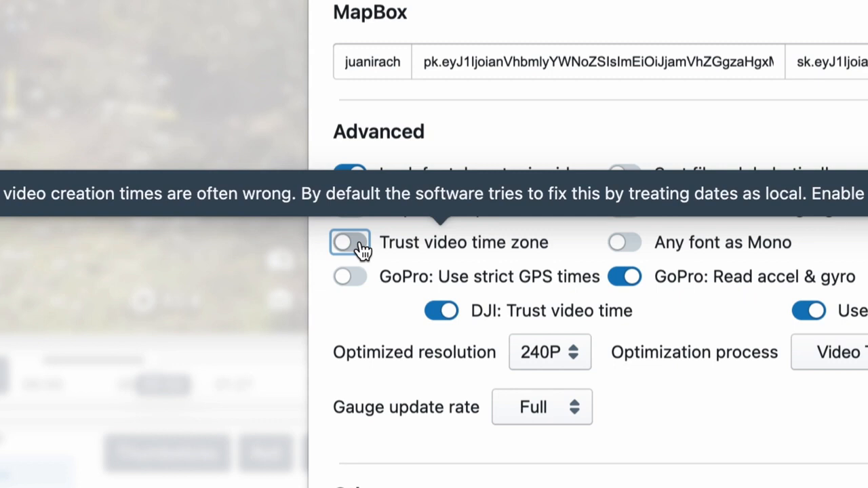
click(364, 251)
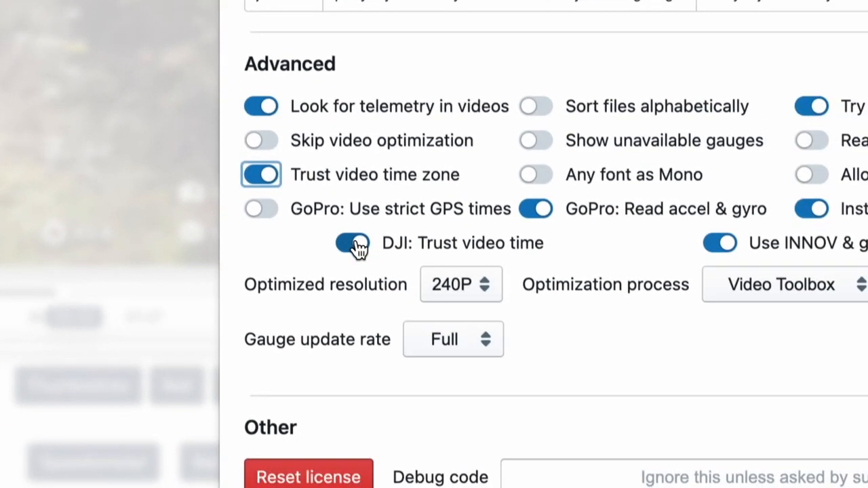
Switch DJI: Trust video time off and back on, and close the settings.
mouse_move(446, 317)
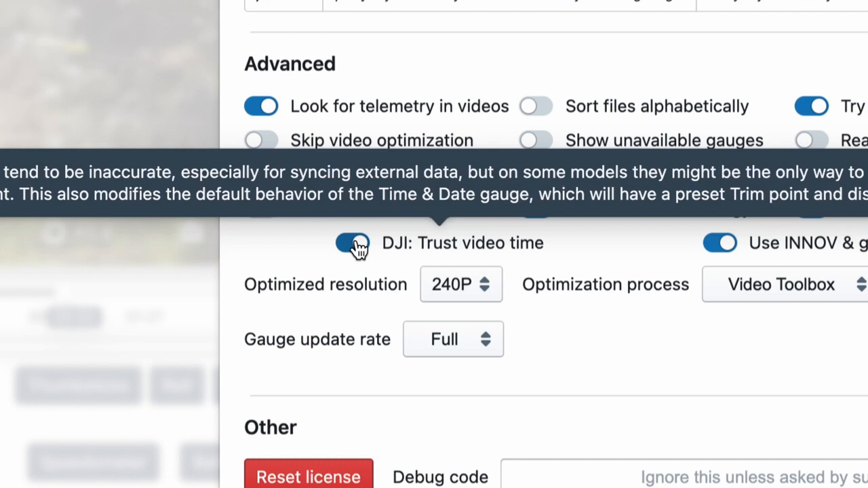
click(353, 243)
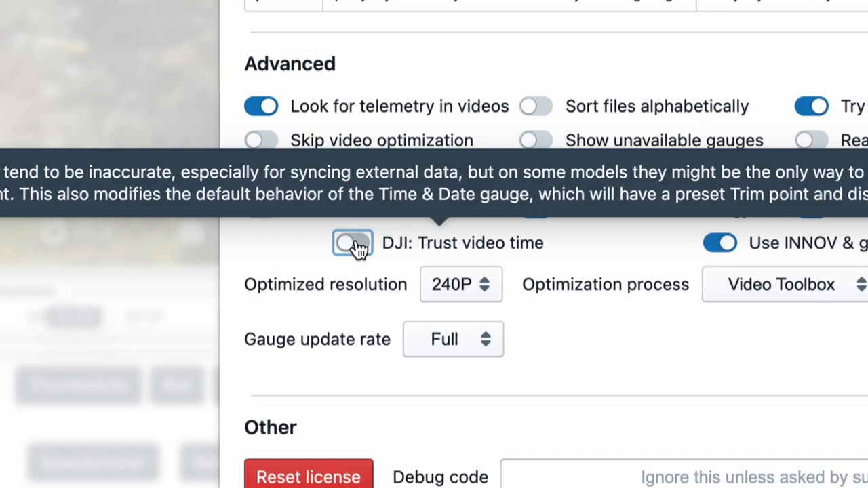
click(354, 244)
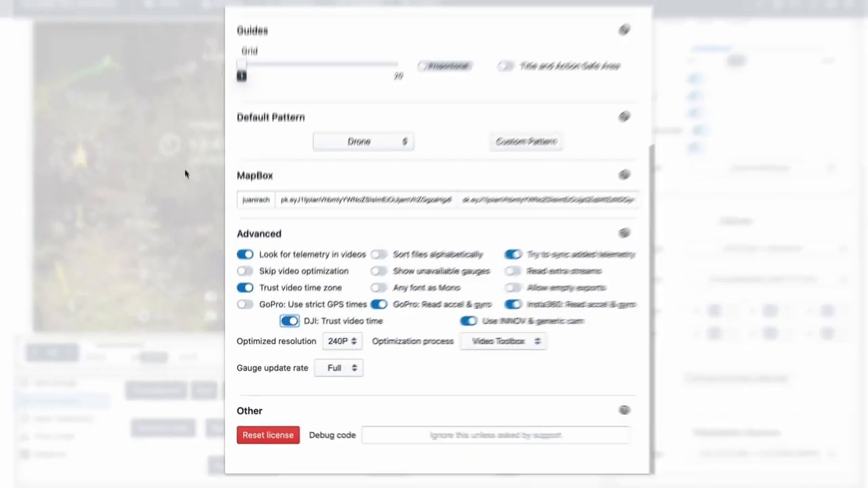
click(185, 173)
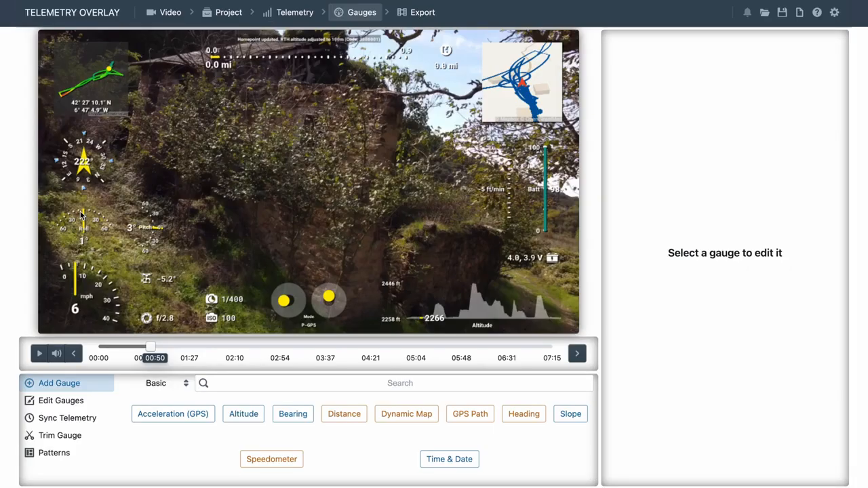
Set the size of the Message gauge to 1.7.
click(295, 45)
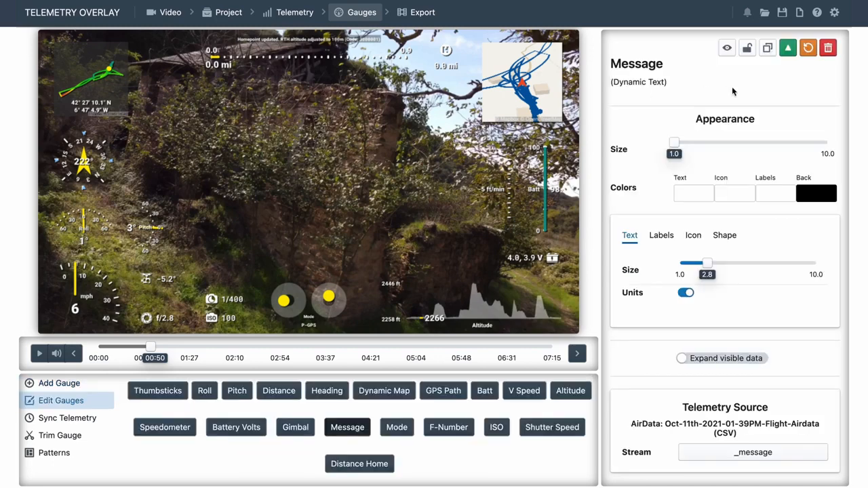
drag(704, 145, 687, 143)
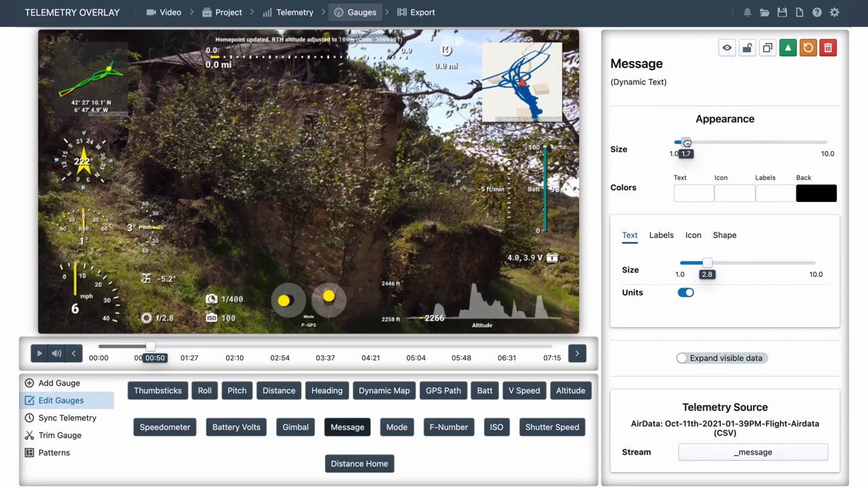
Enable Read extra streams in the general settings and reload the AirData CSV telemetry.
click(835, 13)
scroll(532, 257, down, 1)
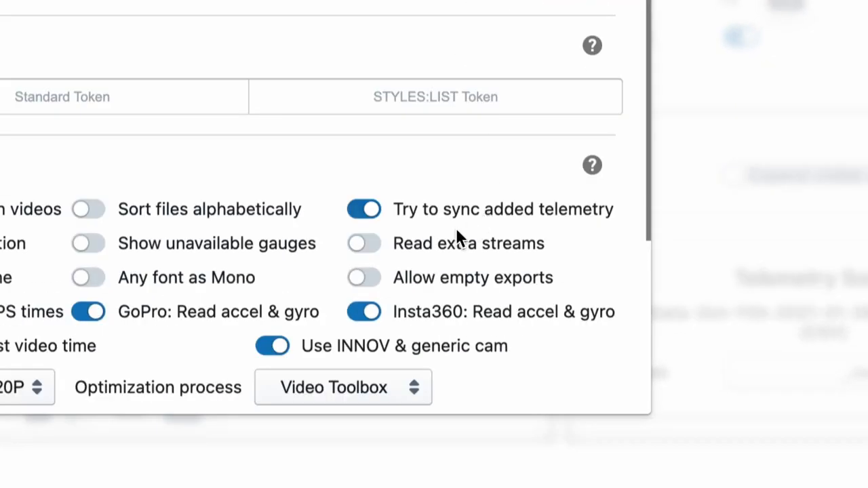
click(445, 247)
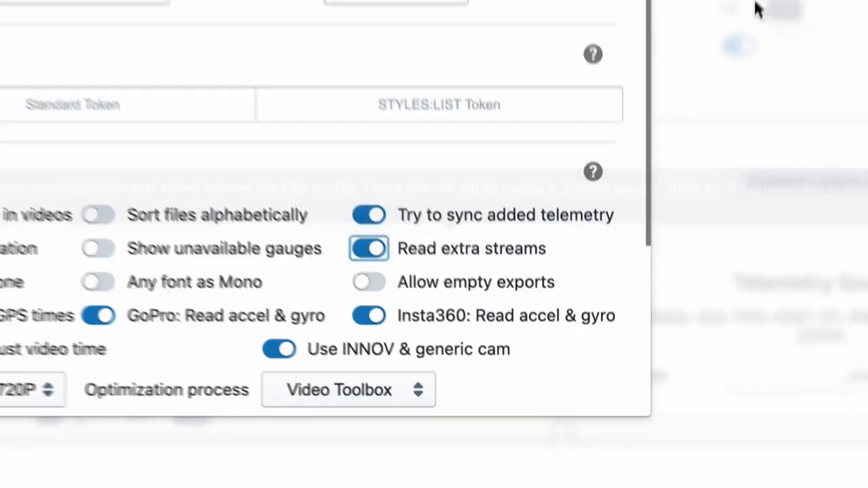
click(757, 9)
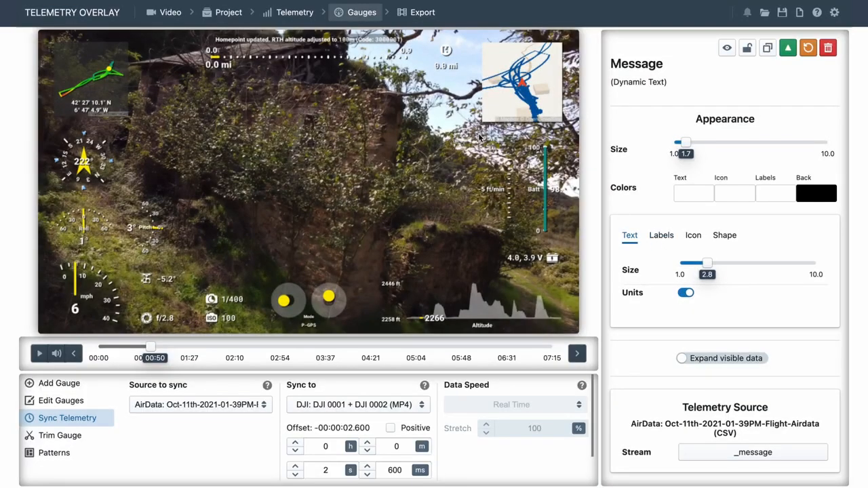
click(298, 12)
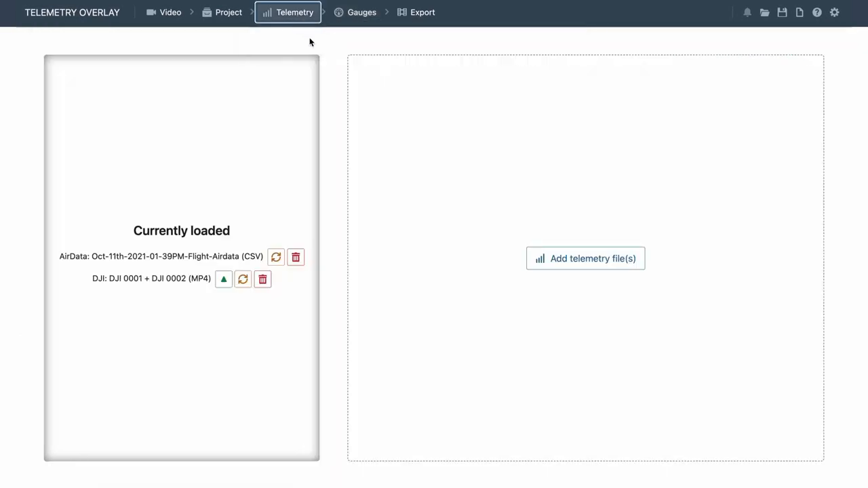
click(276, 255)
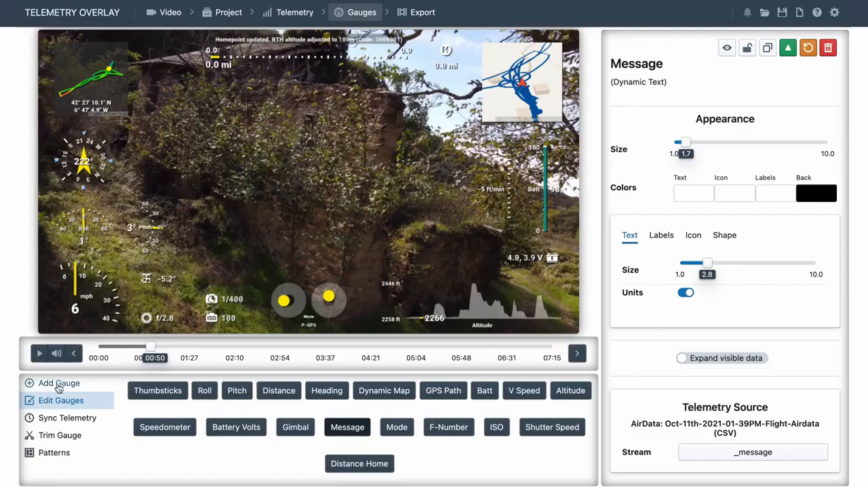
Add a Custom Digital gauge from the Custom category that shows the single value of the _satellites stream.
click(60, 384)
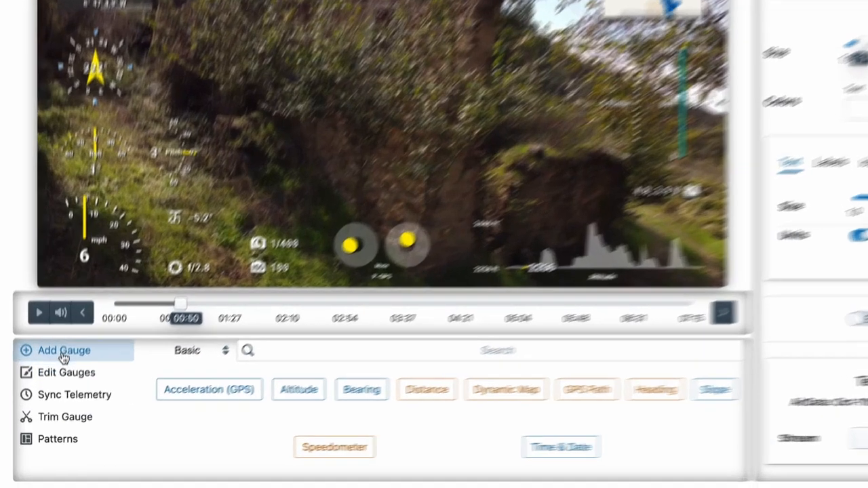
click(203, 352)
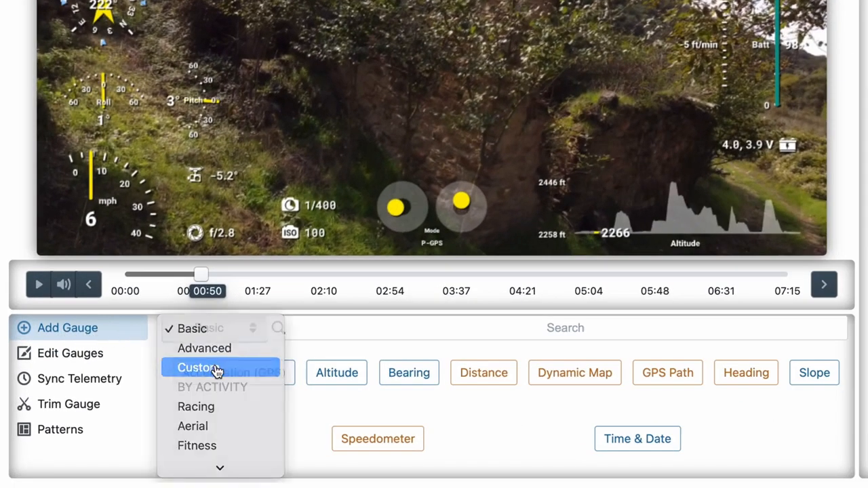
click(216, 370)
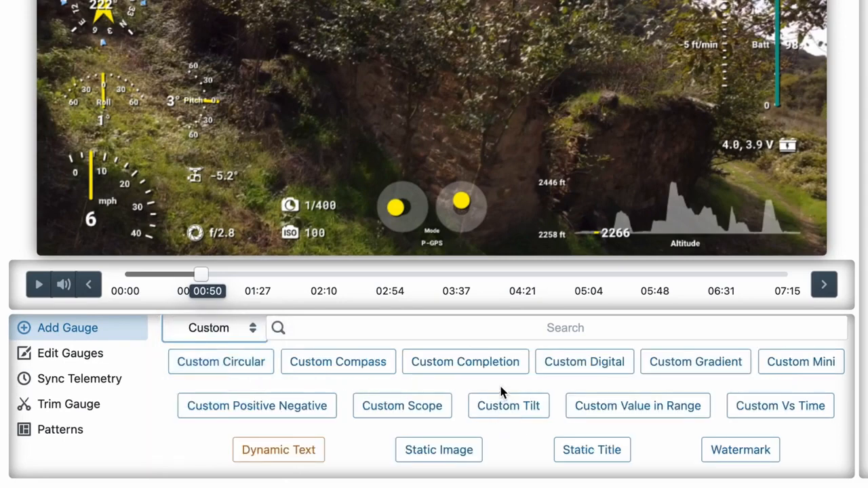
click(595, 363)
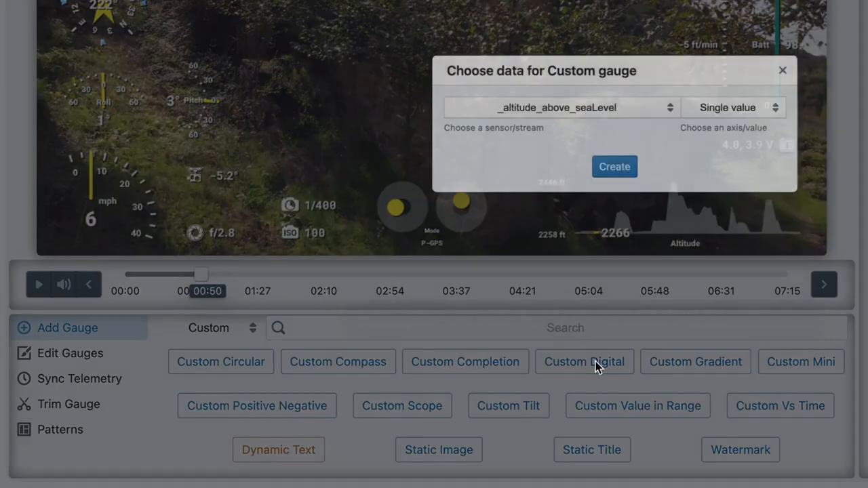
click(489, 139)
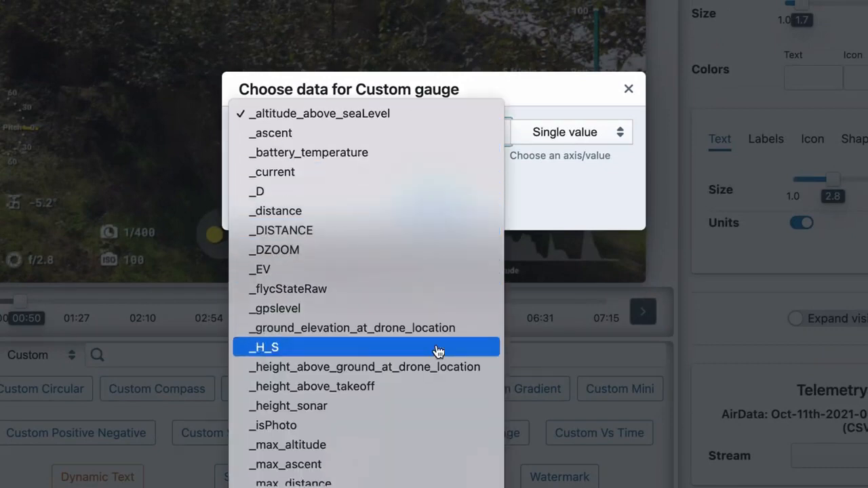
scroll(440, 351, down, 3)
scroll(437, 352, down, 3)
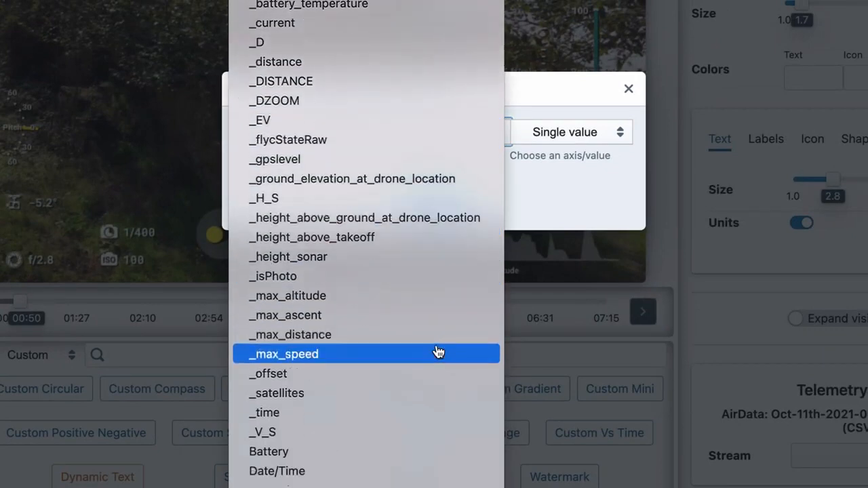
click(310, 398)
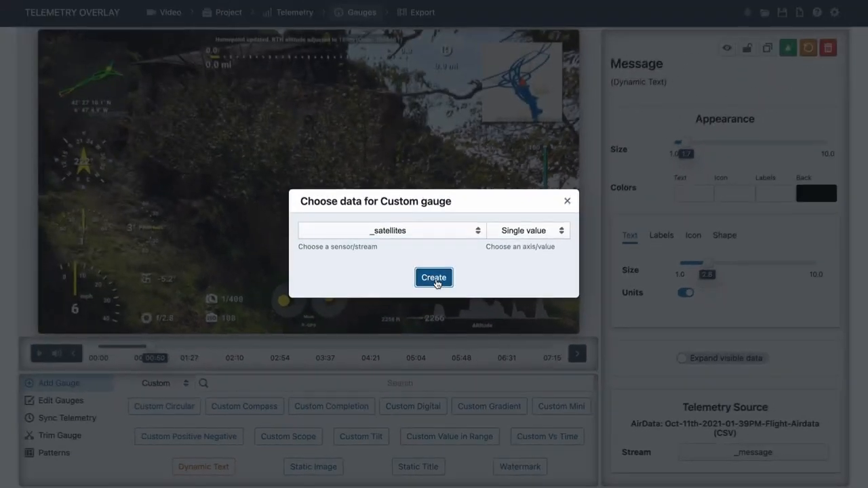
click(448, 201)
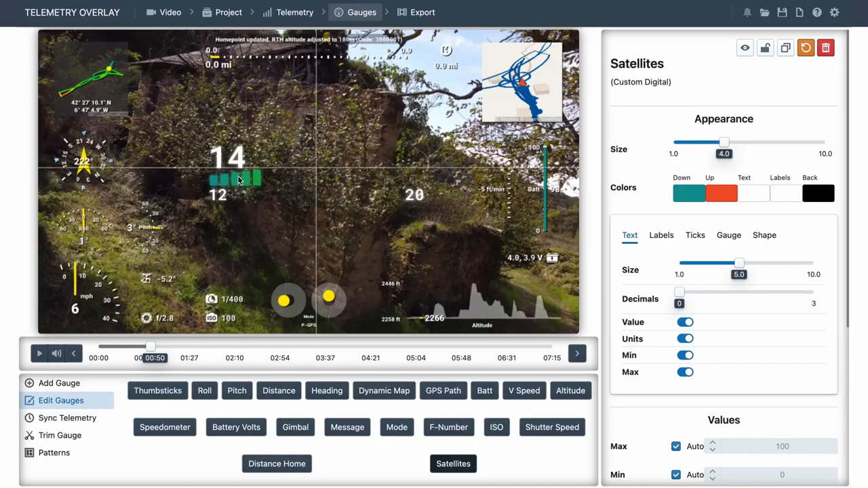
Give the Satellites gauge a white back colour, background 3.2 and size 1.5, place it above the thumbsticks and preview it at 04:32.
click(818, 193)
click(640, 217)
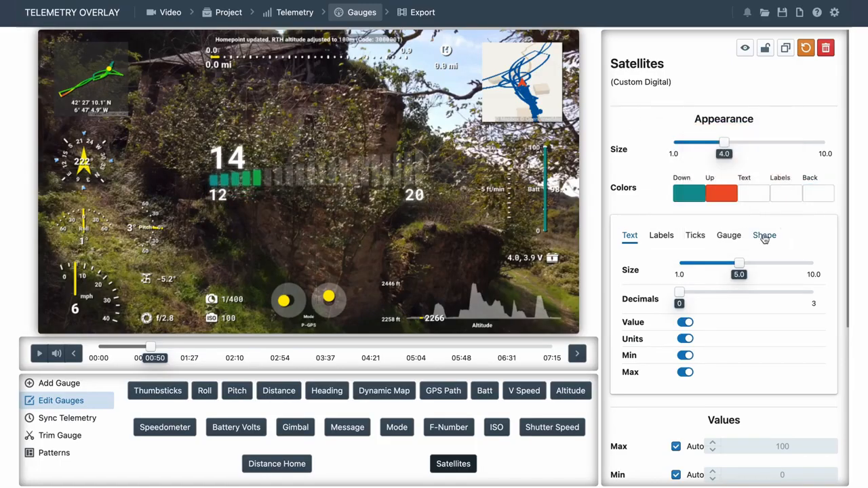
click(764, 235)
mouse_move(713, 380)
mouse_down()
mouse_move(734, 382)
mouse_move(725, 379)
mouse_up()
drag(724, 143, 681, 142)
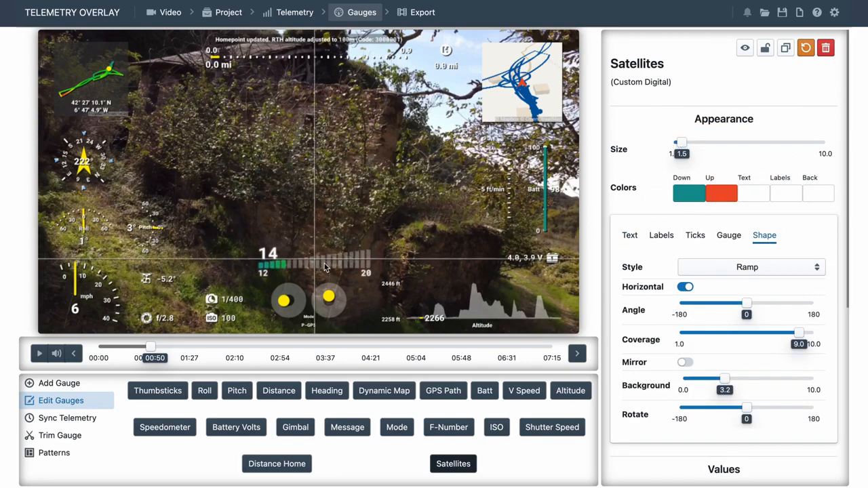
drag(150, 347, 382, 360)
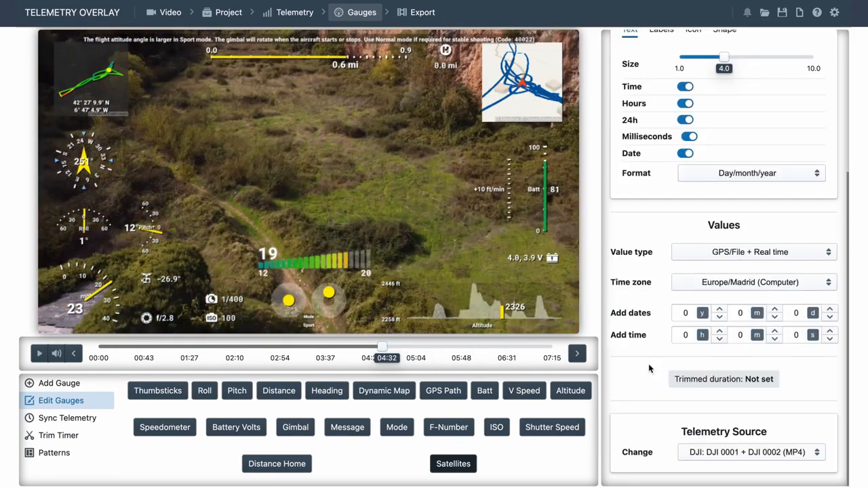
Start a new empty project, discarding the unsaved progress.
click(801, 13)
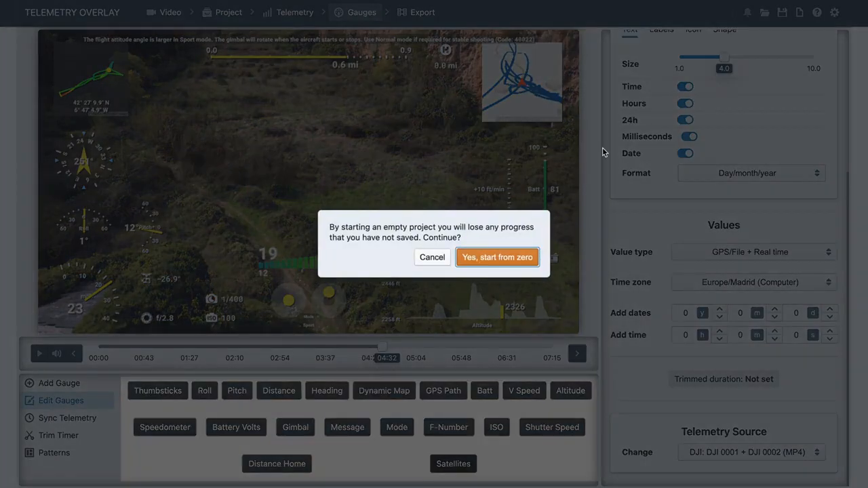
click(496, 256)
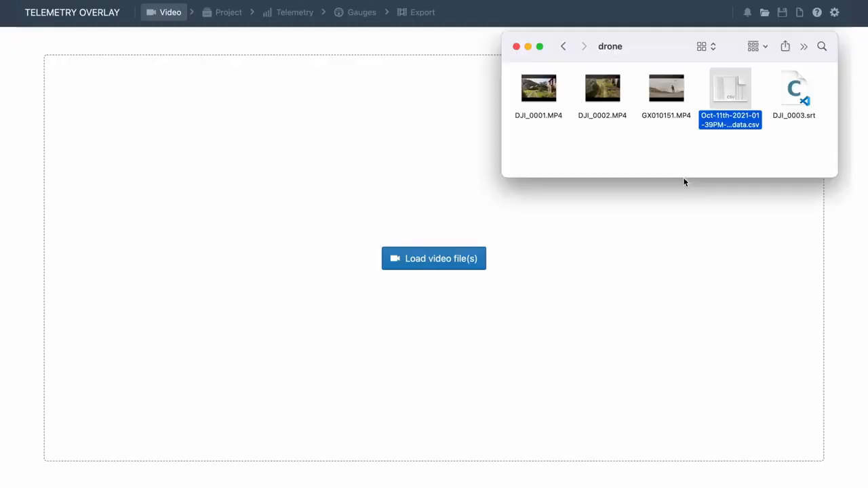
Load the GX010151.MP4 video from the drone folder into the project and preview its gauges from 00:48 to 00:51.
click(672, 115)
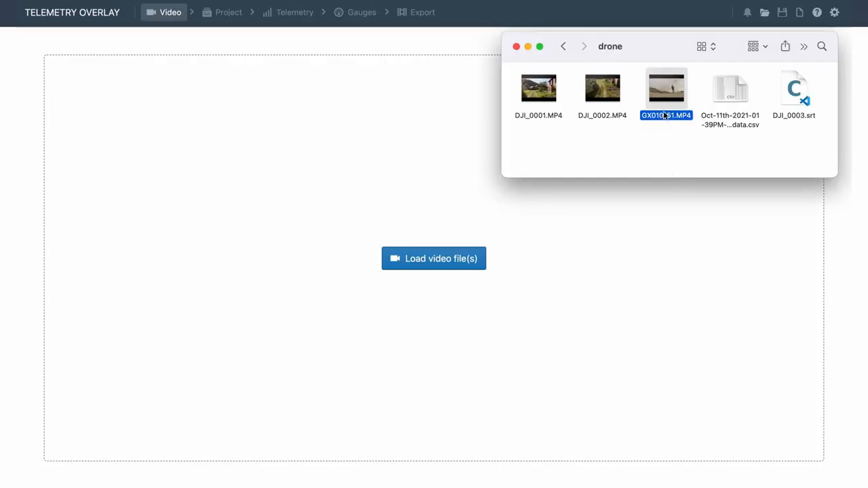
drag(667, 90, 455, 289)
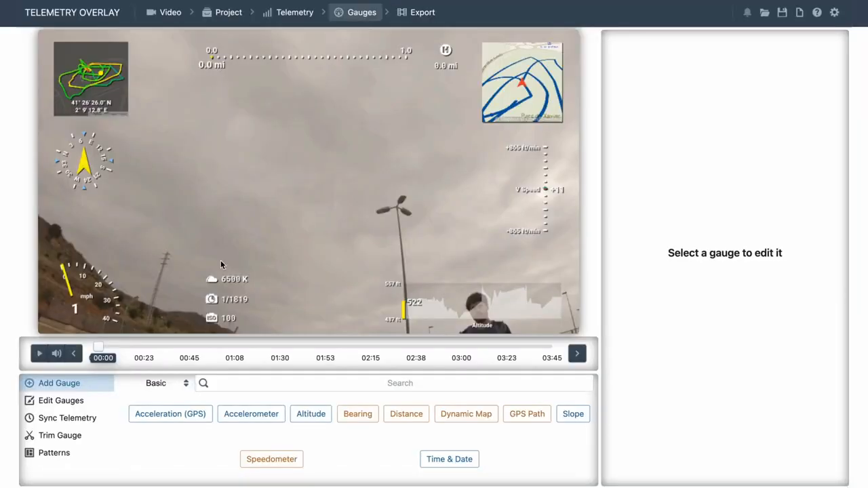
click(194, 347)
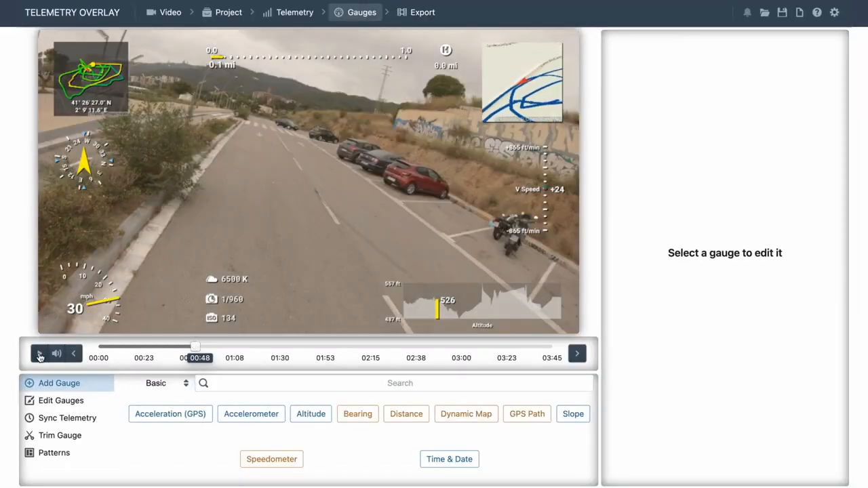
click(39, 356)
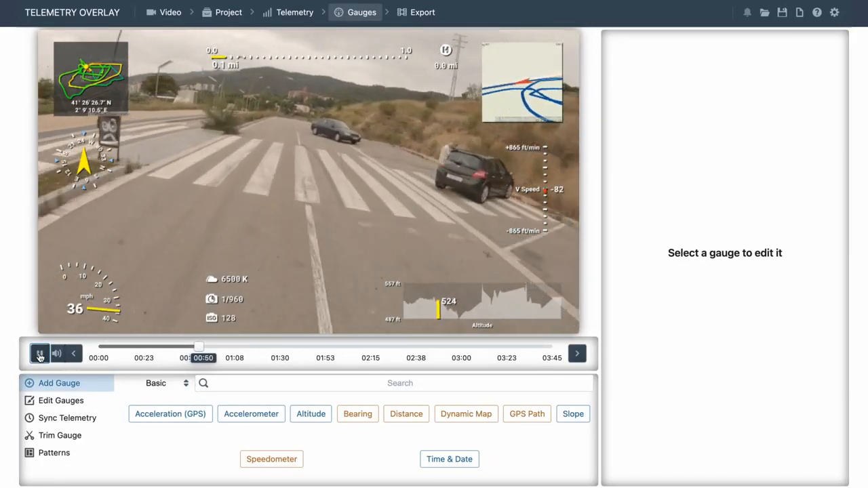
click(39, 355)
Load the Crash Reconstruction preset pattern, deleting existing gauges and updating the project style, and preview it from 02:15 to 02:24.
click(55, 458)
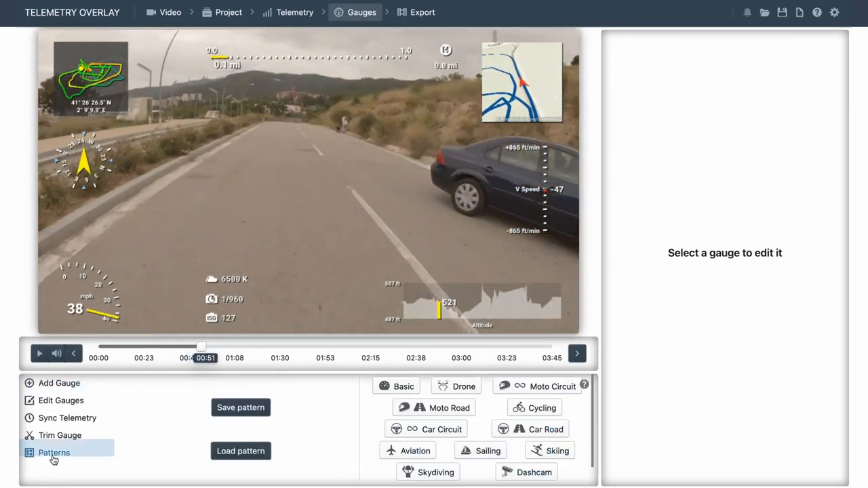
scroll(363, 431, down, 1)
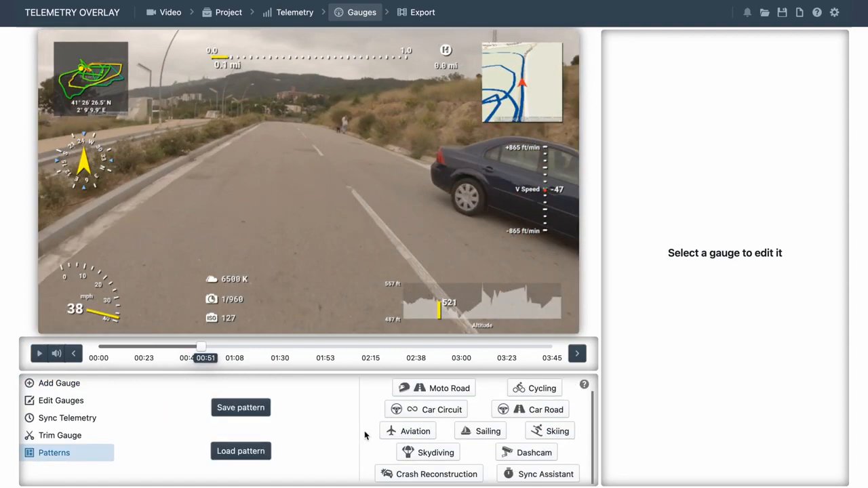
click(394, 475)
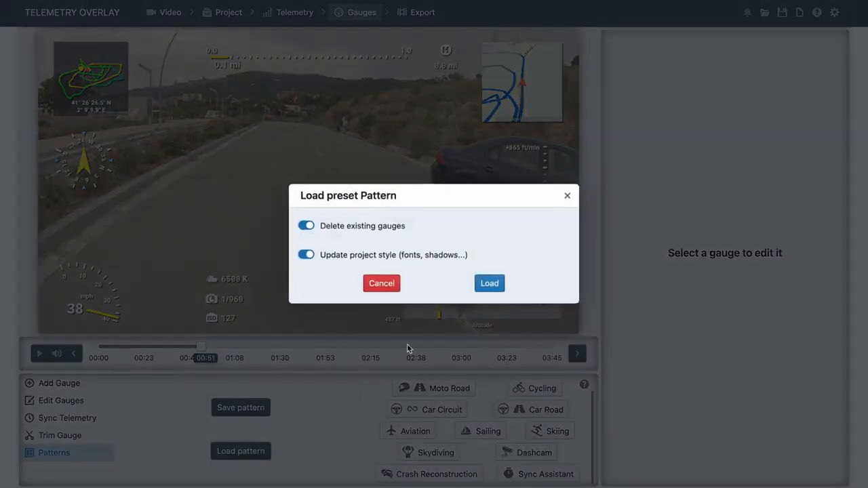
click(489, 283)
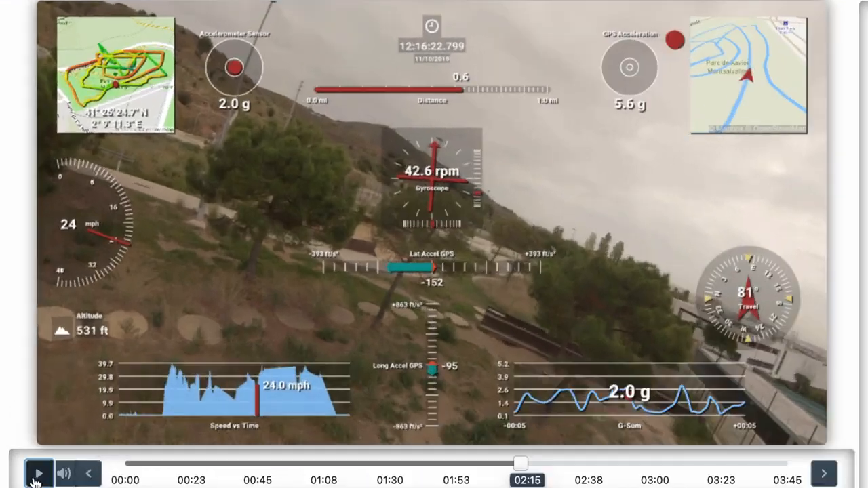
click(39, 353)
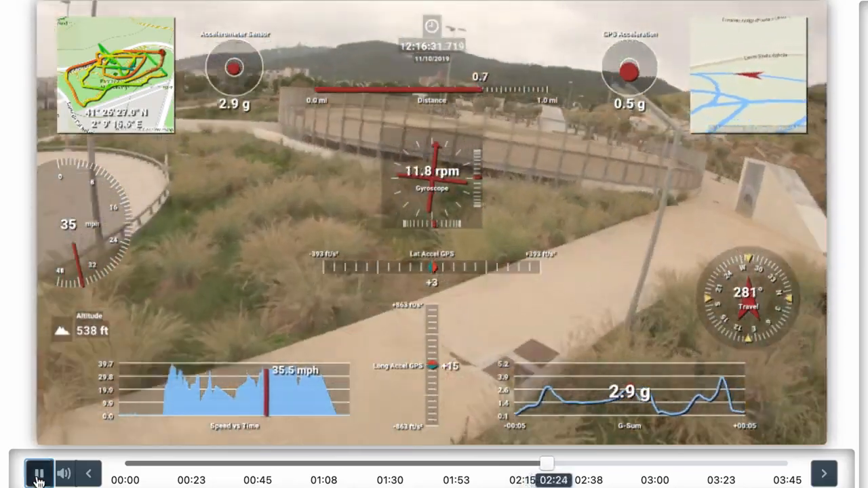
click(39, 474)
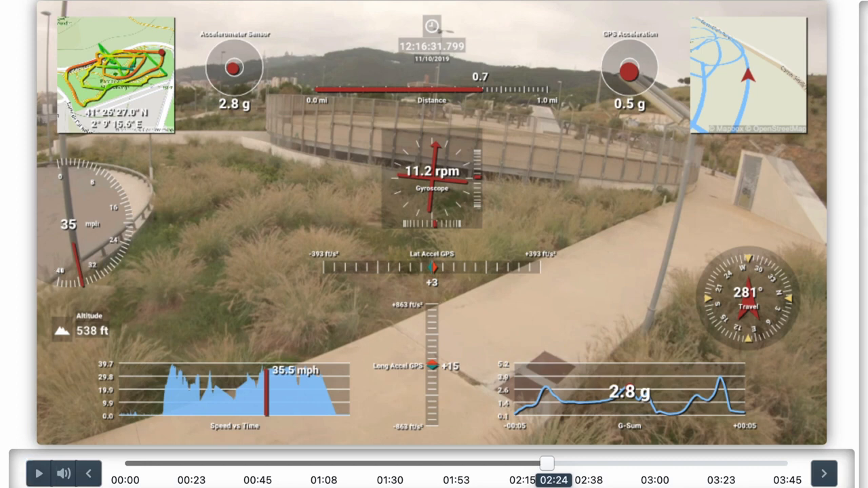
Try a larger GPS Path gauge and return its size to 1.7.
scroll(116, 76, up, 5)
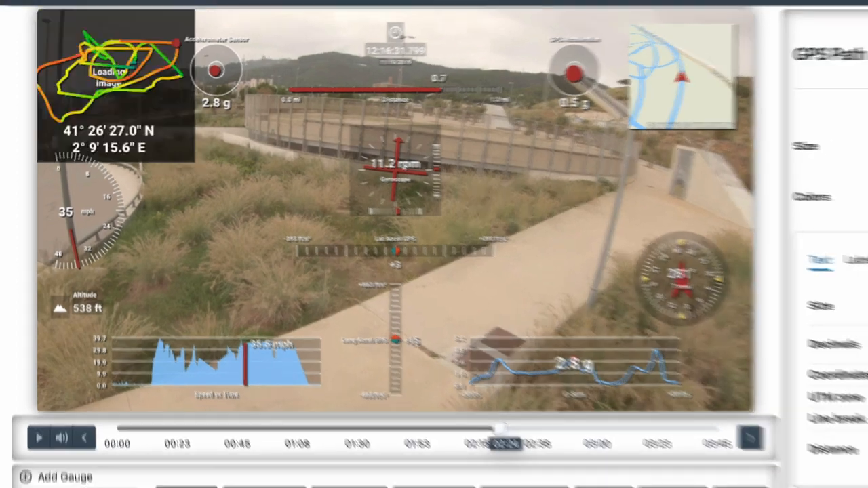
drag(699, 129, 685, 129)
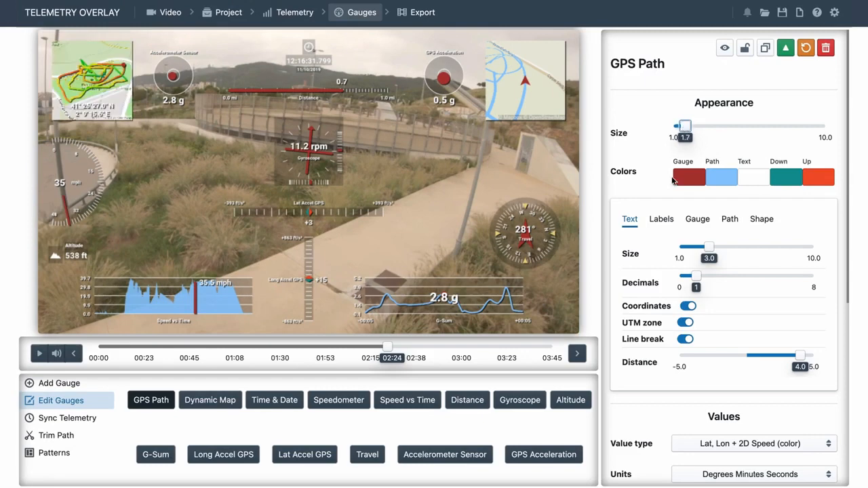
Export the full overlay as a finished MP4 video with the h264 encoder and the original audio.
click(417, 12)
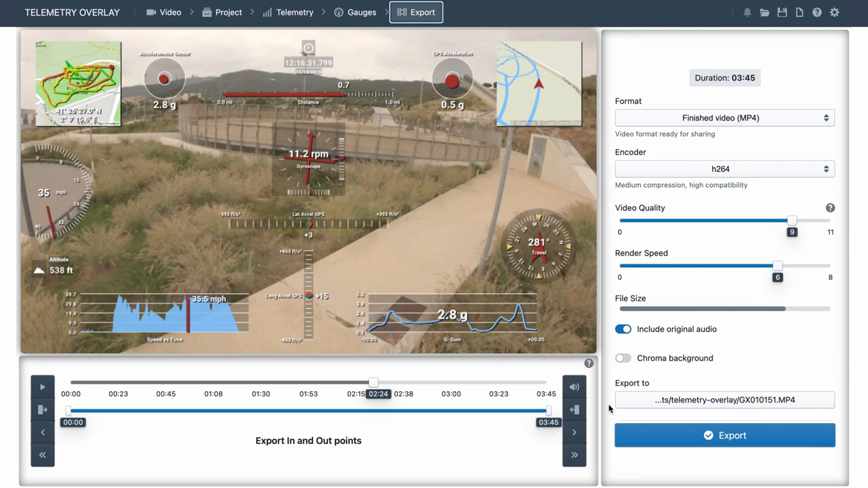
click(728, 441)
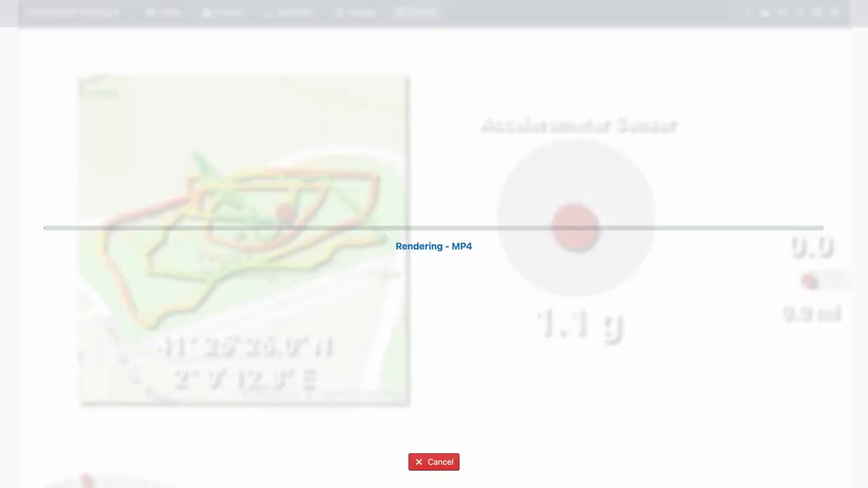